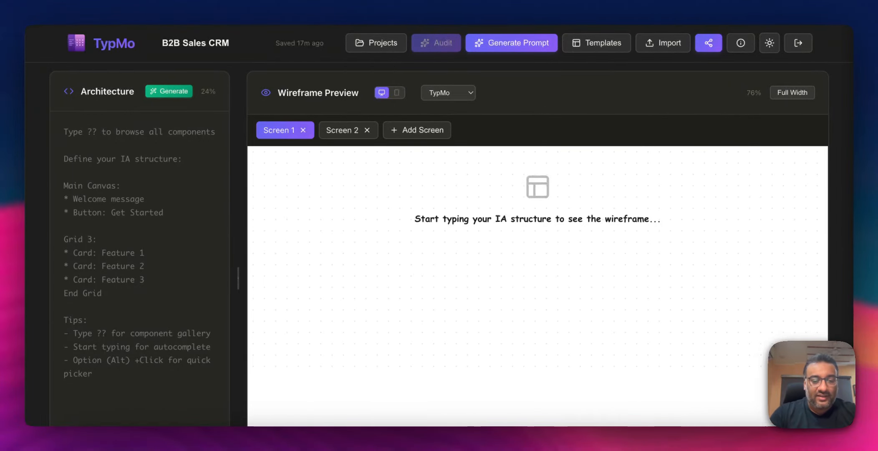
# - Write an ((Objective)) heading followed by the objective "A simple B2B Sales CRM dashboard"
pyautogui.write('((')
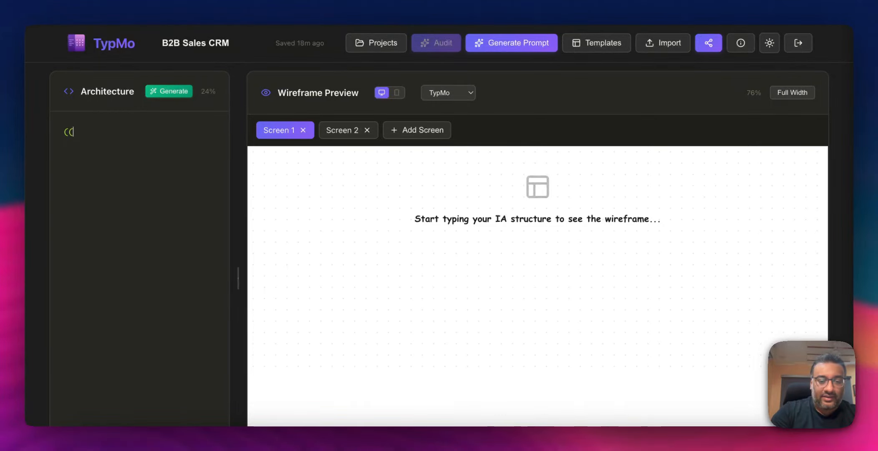
pyautogui.write('0bjective))')
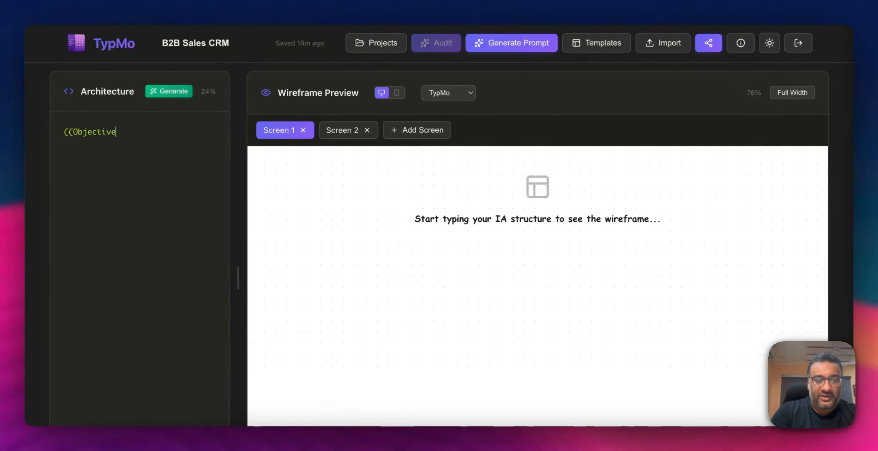
pyautogui.press('Return')
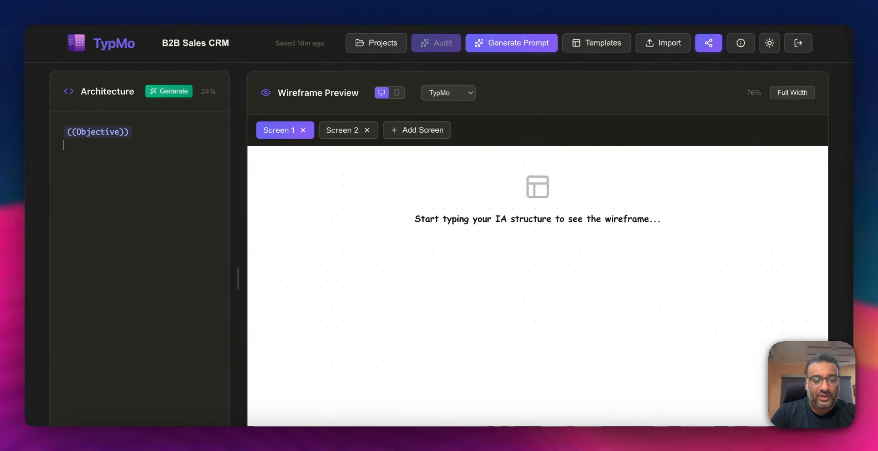
pyautogui.write('A simple ')
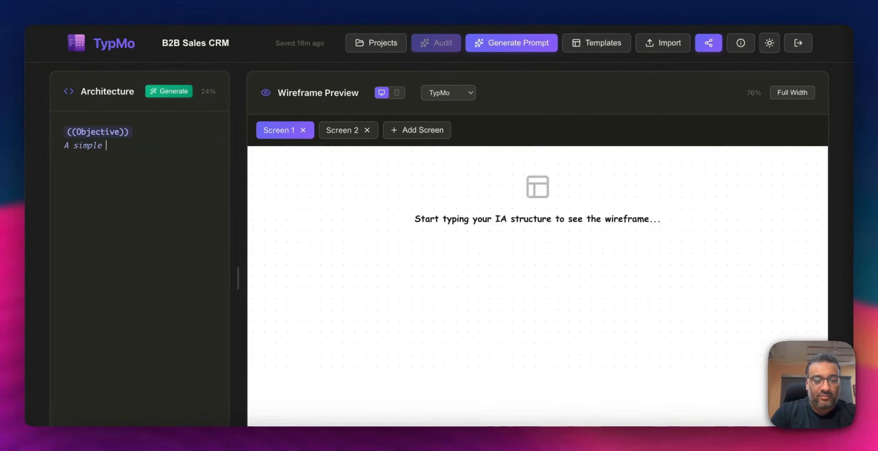
pyautogui.write('B2B Sales CR')
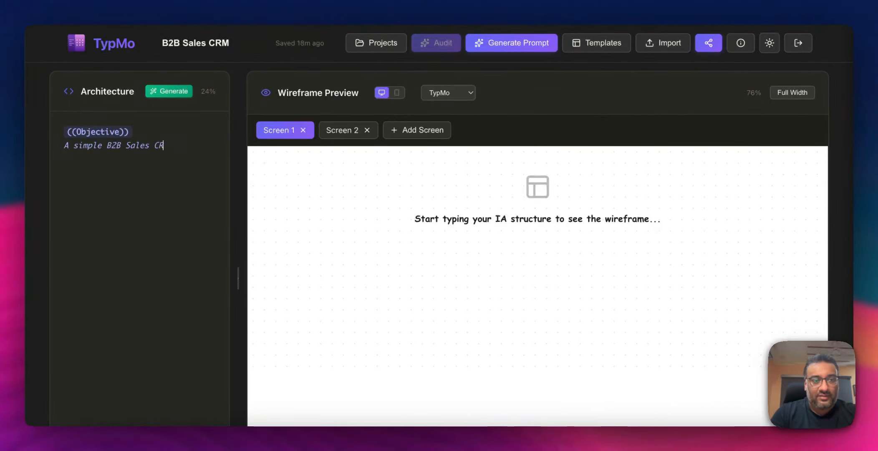
pyautogui.write('M dashboard')
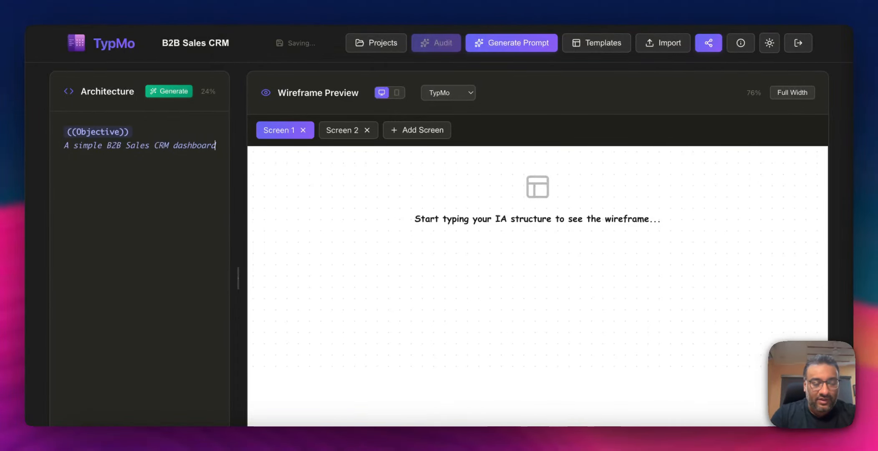
pyautogui.press('Return')
pyautogui.press('Return')
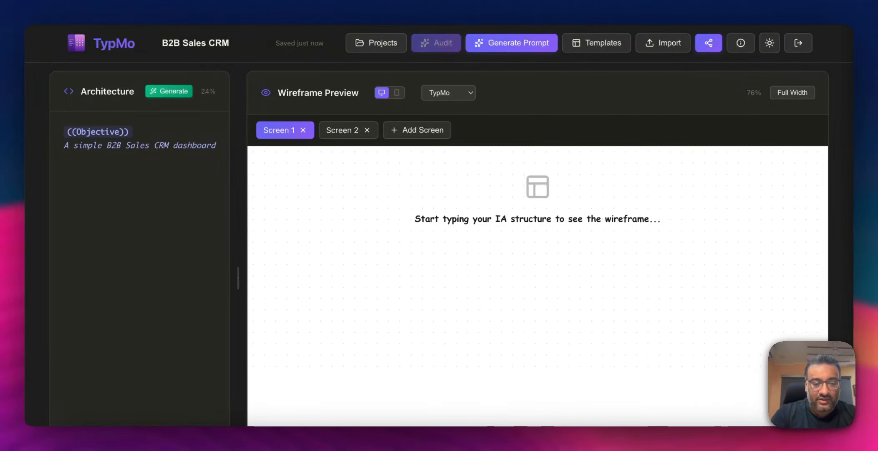
# - Define a Header section containing Logo, Notifications and Avatar items
pyautogui.write('Header: ')
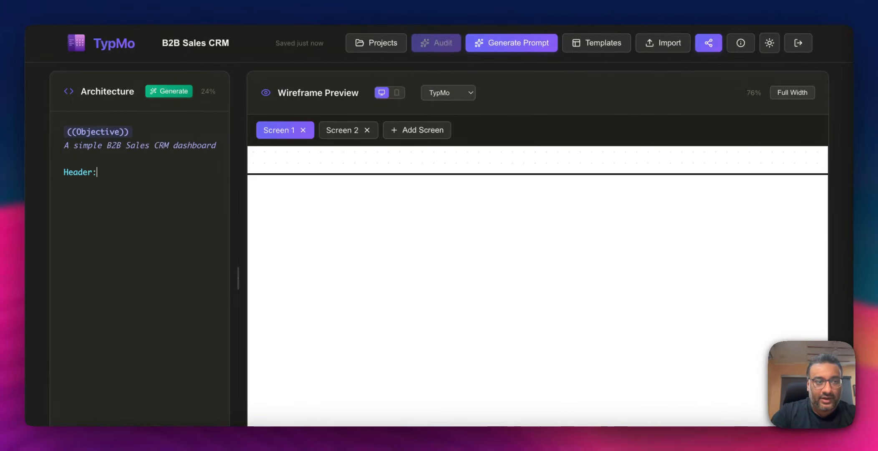
pyautogui.write('Logo')
pyautogui.press('Return')
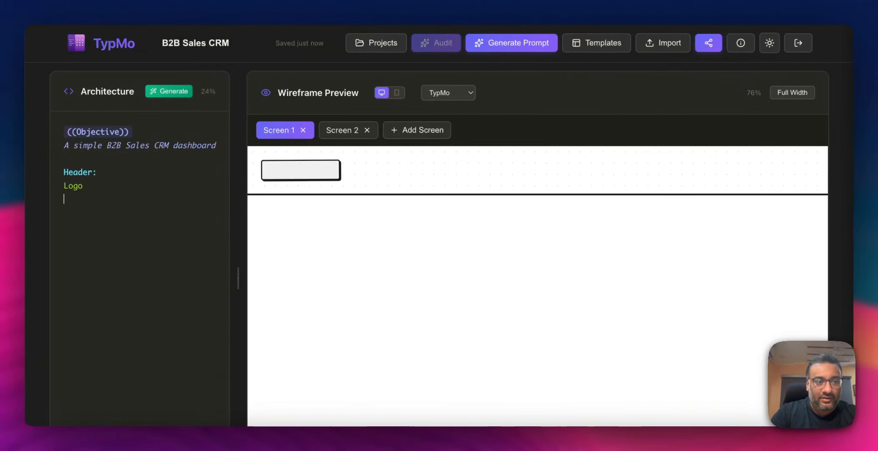
pyautogui.write('Notifications')
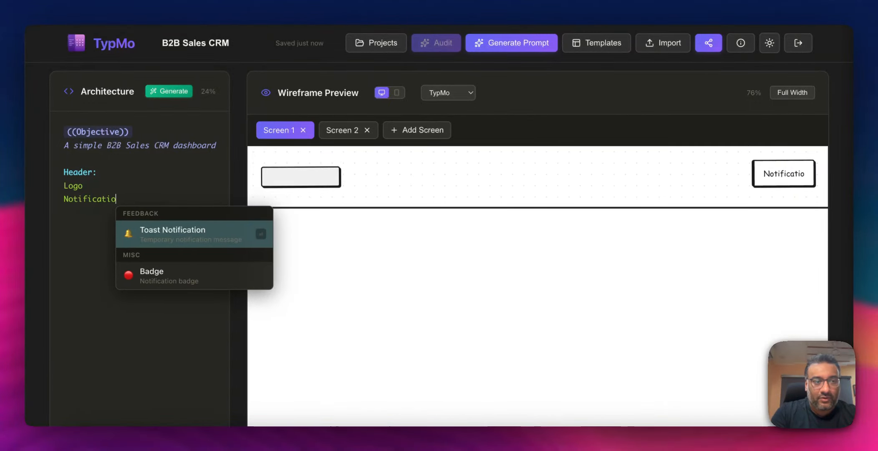
pyautogui.press('Return')
pyautogui.write('Avatar')
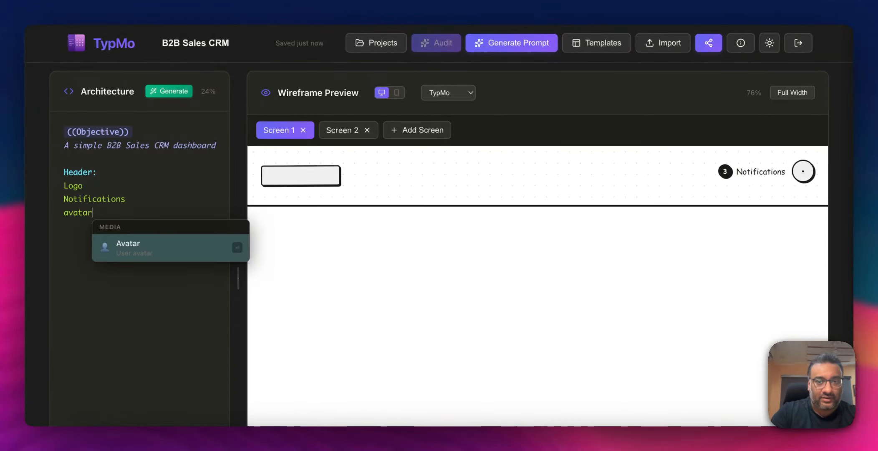
pyautogui.press('Return')
pyautogui.press('Return')
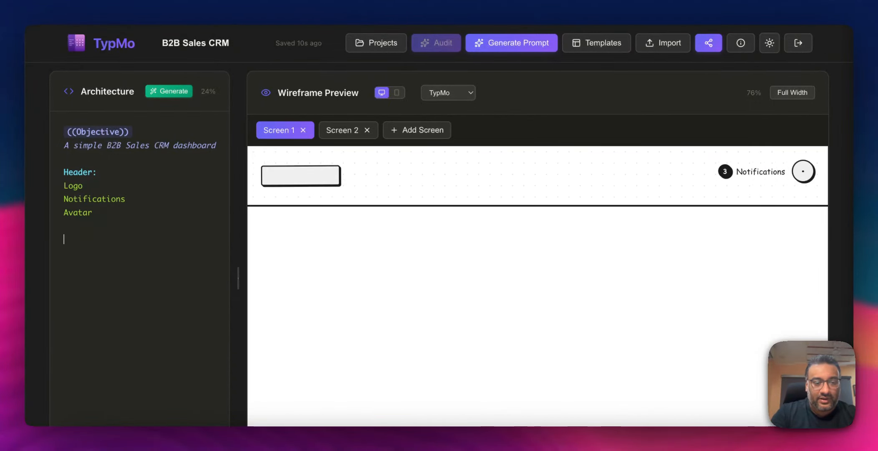
# - Add a Sidebar section with a first entry "Menu items: Dashboard"
pyautogui.write('Sidebar:')
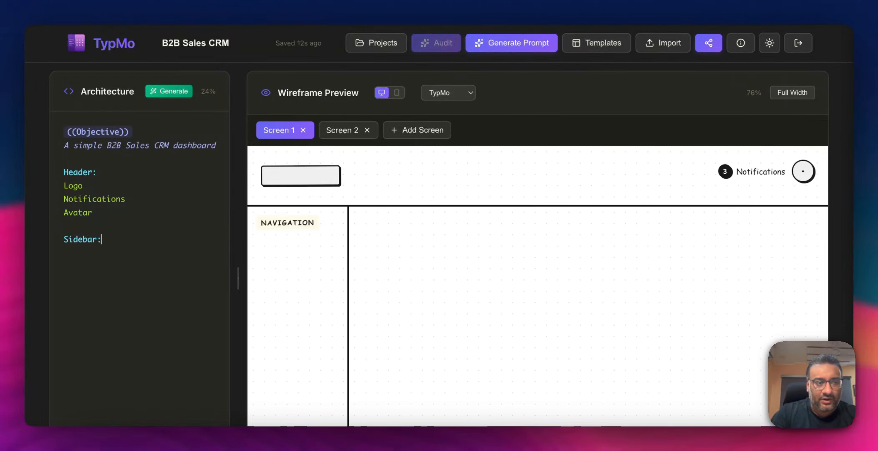
pyautogui.press('Return')
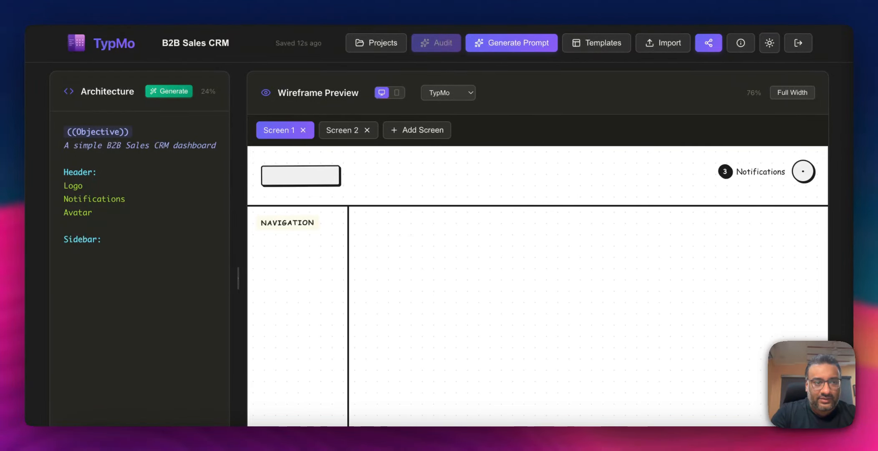
pyautogui.write('* Da')
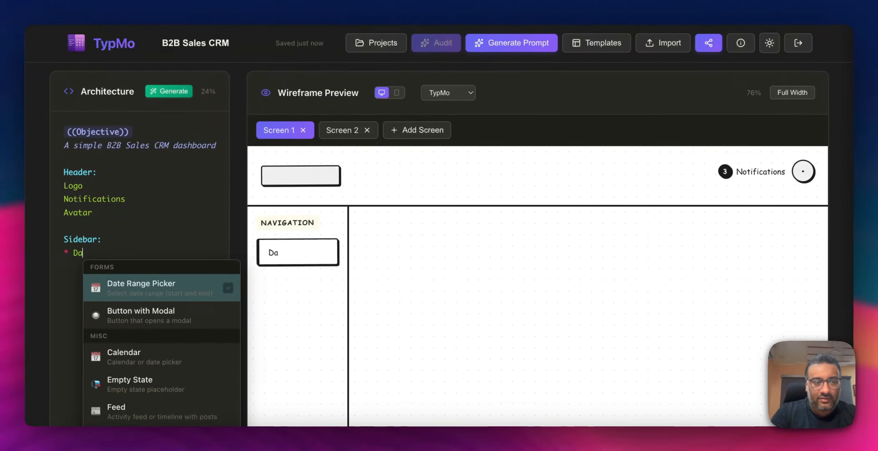
pyautogui.press('BackSpace')
pyautogui.press('BackSpace')
pyautogui.press('BackSpace')
pyautogui.write('Menu items')
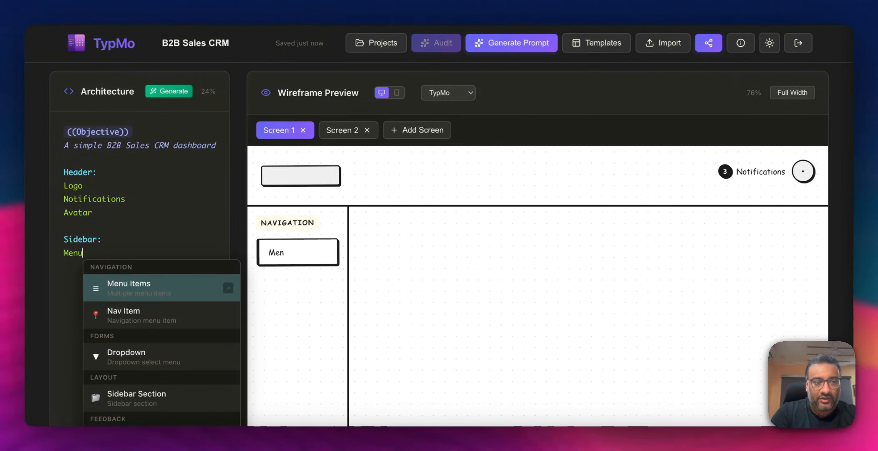
pyautogui.press('Return')
pyautogui.write(': ')
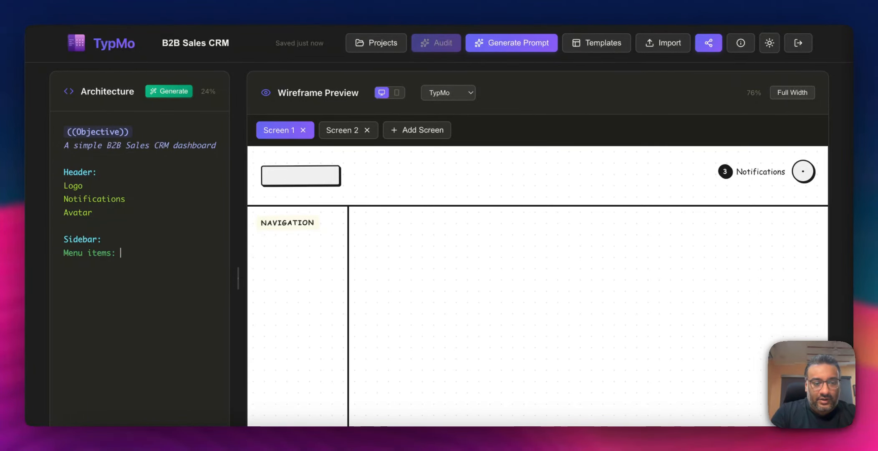
pyautogui.write('Dashboard')
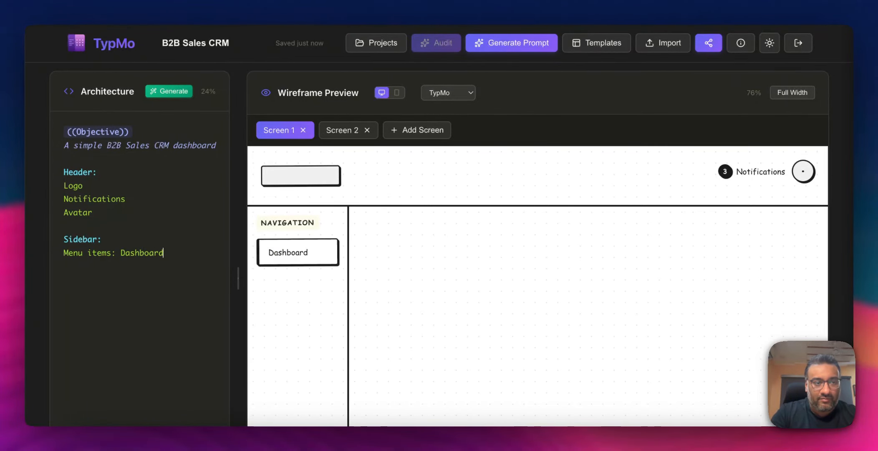
pyautogui.press('Return')
# - Add "Menu items: Sales" and "Menu items: Leads" entries to the sidebar
pyautogui.write('Menu i')
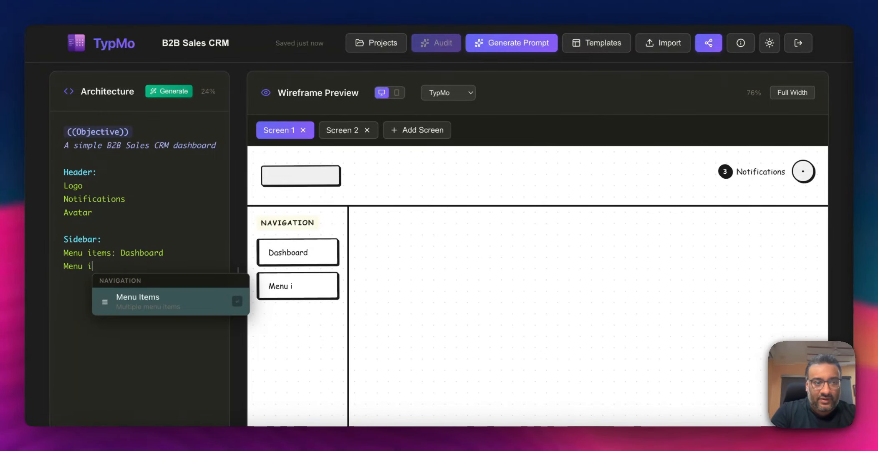
pyautogui.write('tems: ')
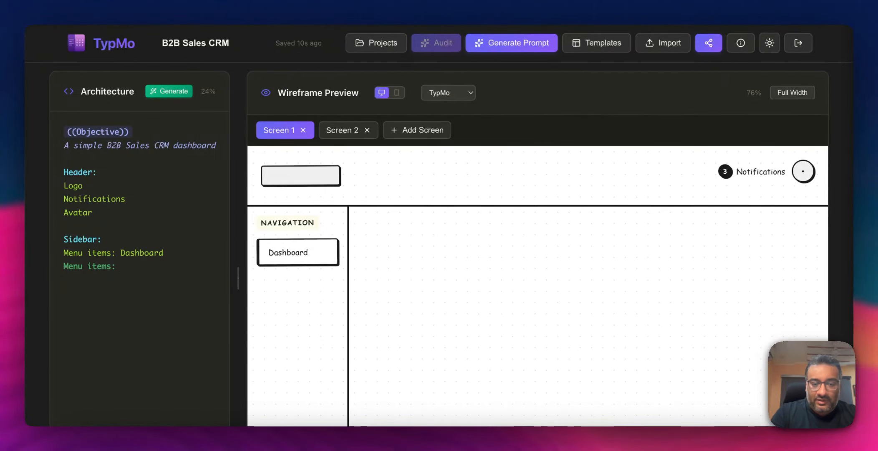
pyautogui.write('Sales')
pyautogui.press('Return')
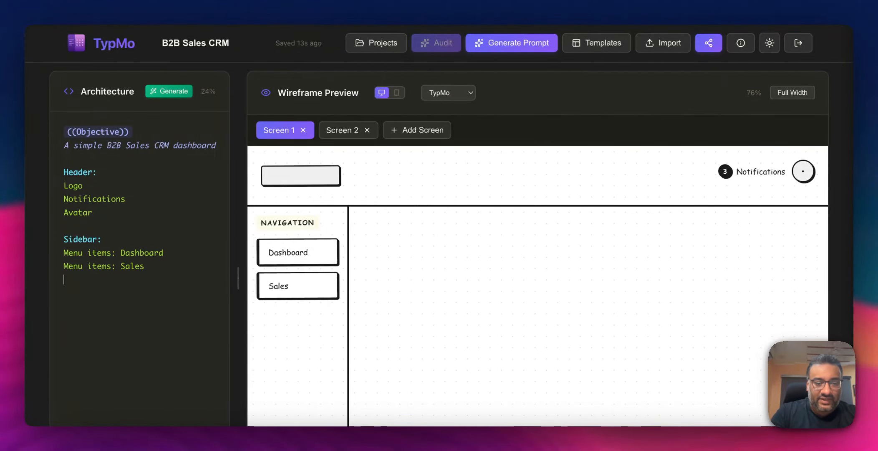
pyautogui.write('Menu It')
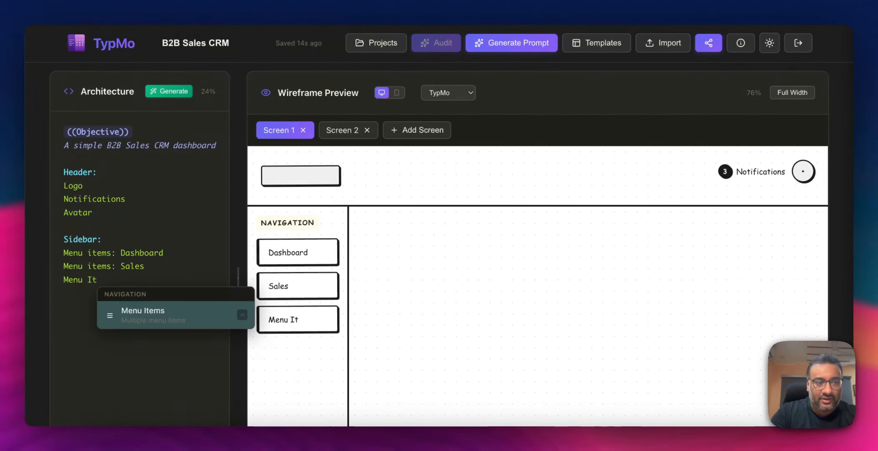
pyautogui.press('Return')
pyautogui.write(': Leads')
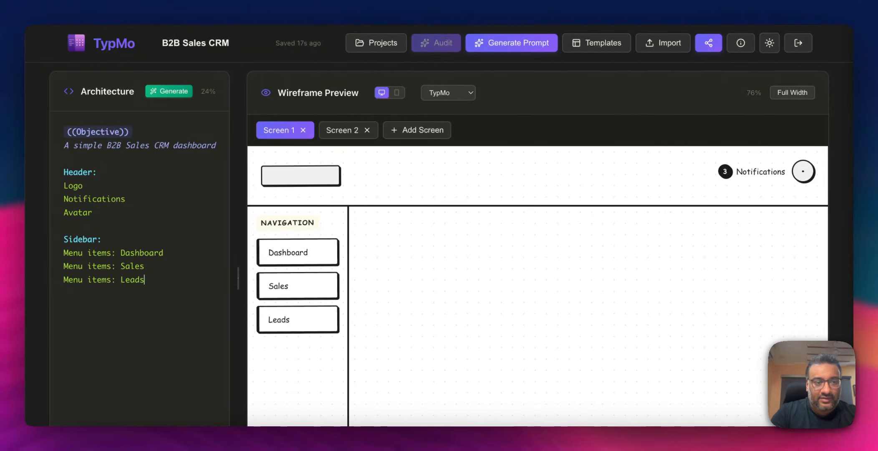
pyautogui.press('Return')
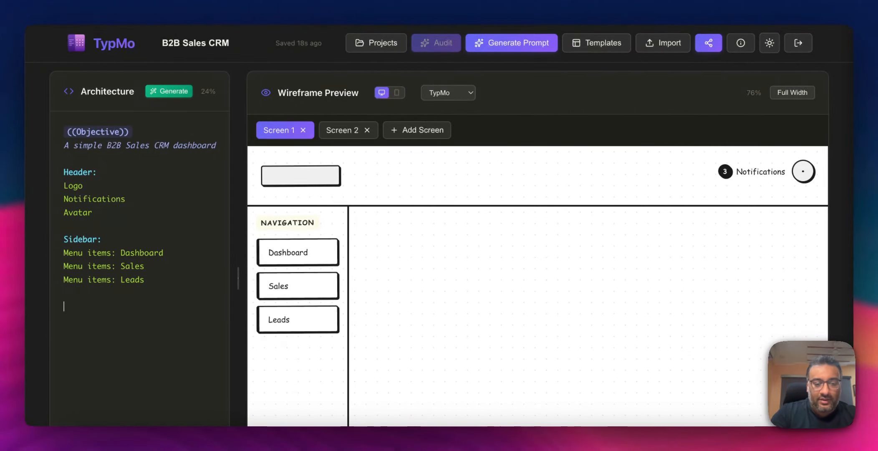
# - Add a Main section with "Section heading Performance, add chart button"
pyautogui.write('Main:')
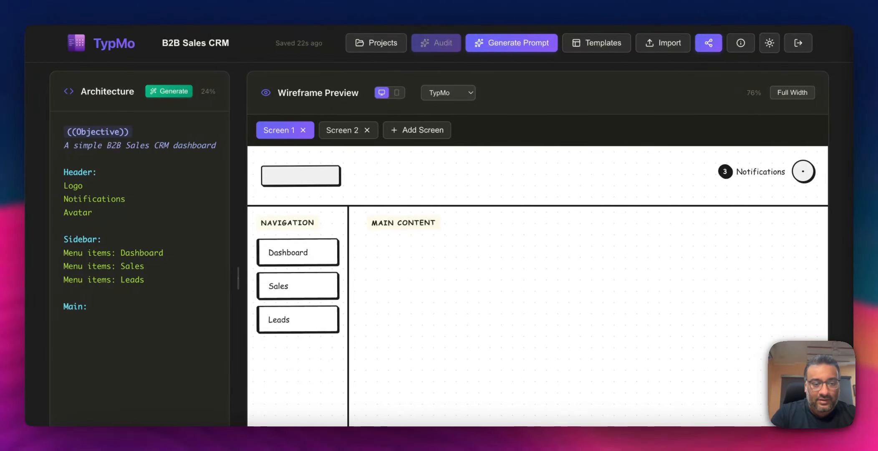
pyautogui.press('Return')
pyautogui.write('Sect')
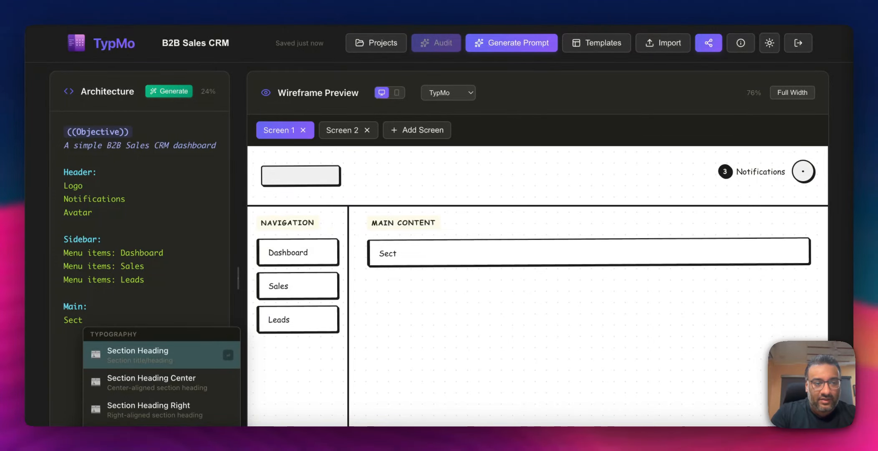
pyautogui.press('Return')
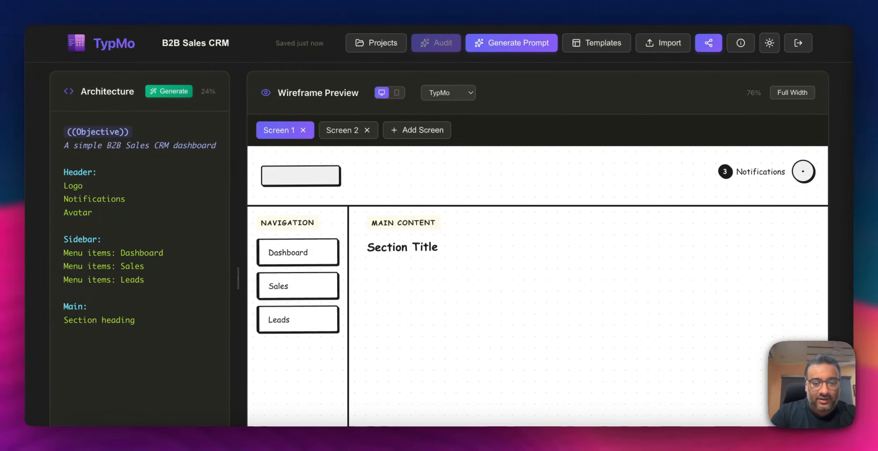
pyautogui.write('Performance')
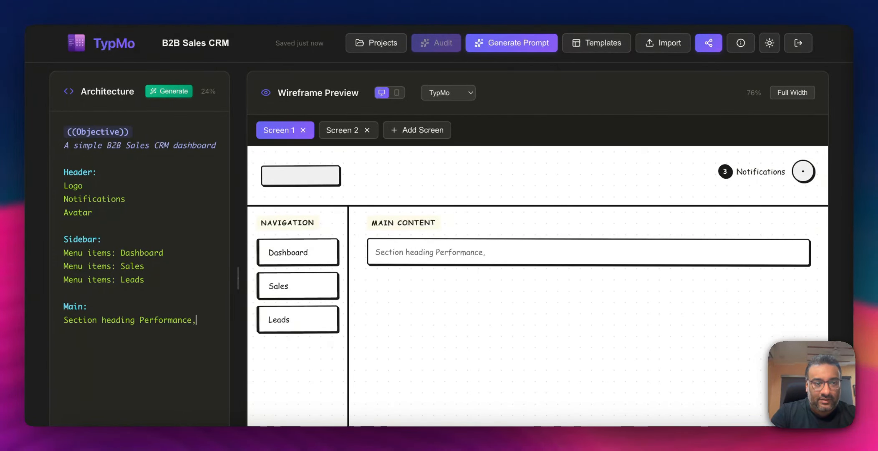
pyautogui.write(', add chart button')
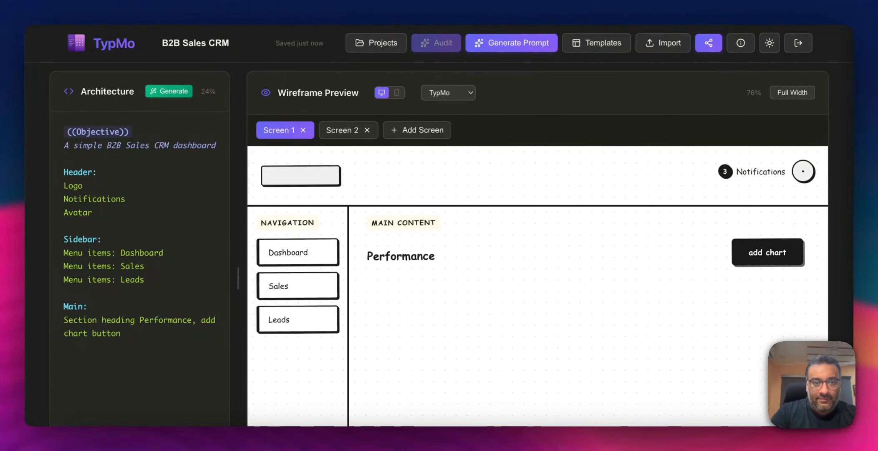
pyautogui.press('Return')
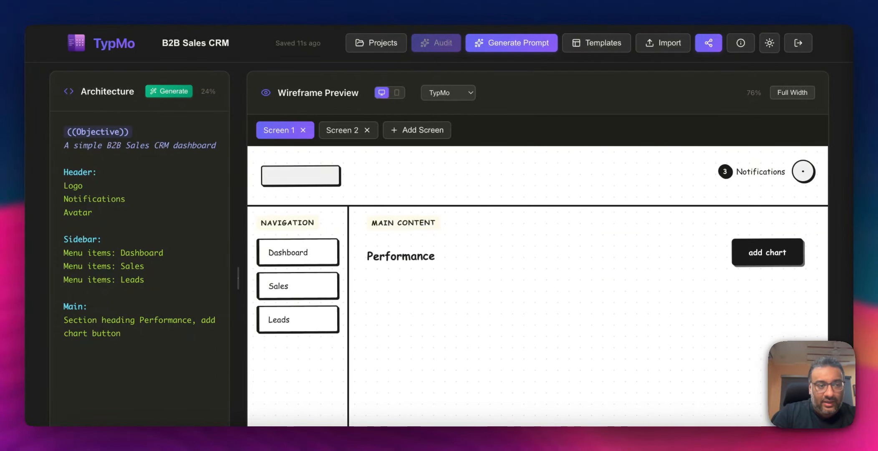
pyautogui.press('Return')
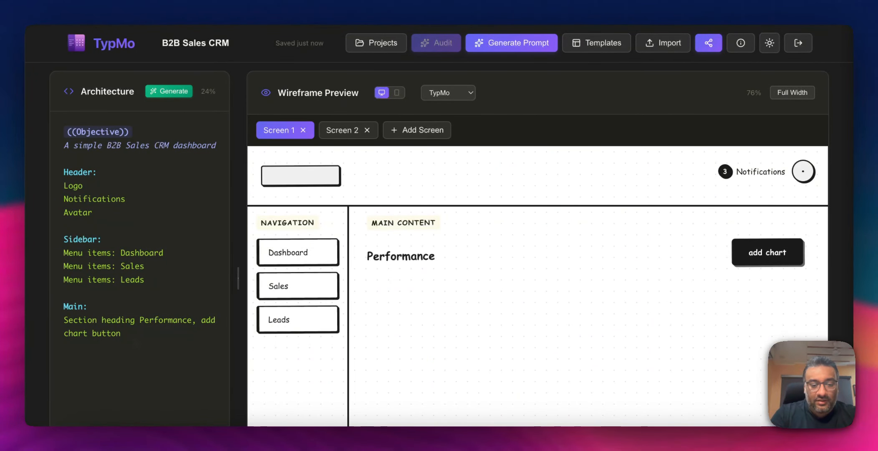
# - Add a Tabs line in the Main section with Vendor | Agent | Agent status tabs, correcting the Vendor spelling
pyautogui.write('Tabs')
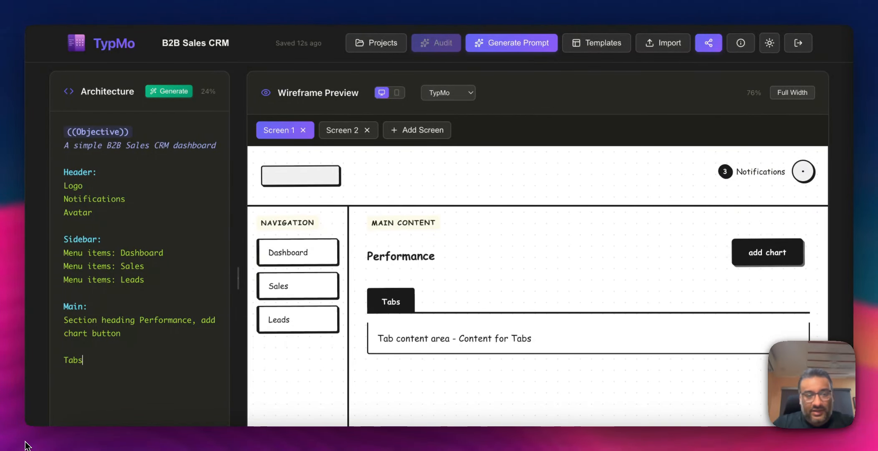
pyautogui.write(': ')
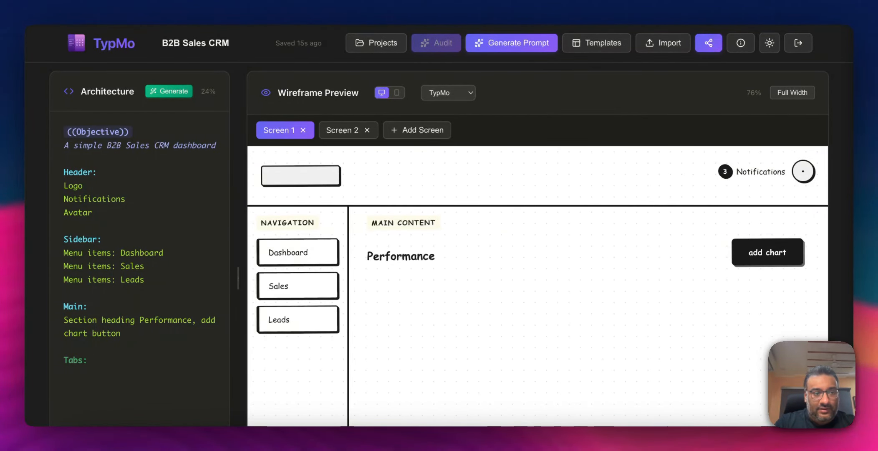
pyautogui.write('VEndo')
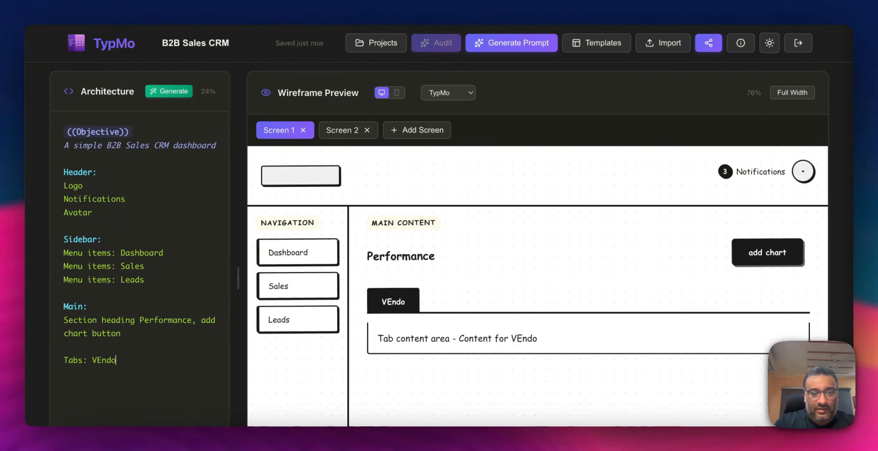
pyautogui.write('r |')
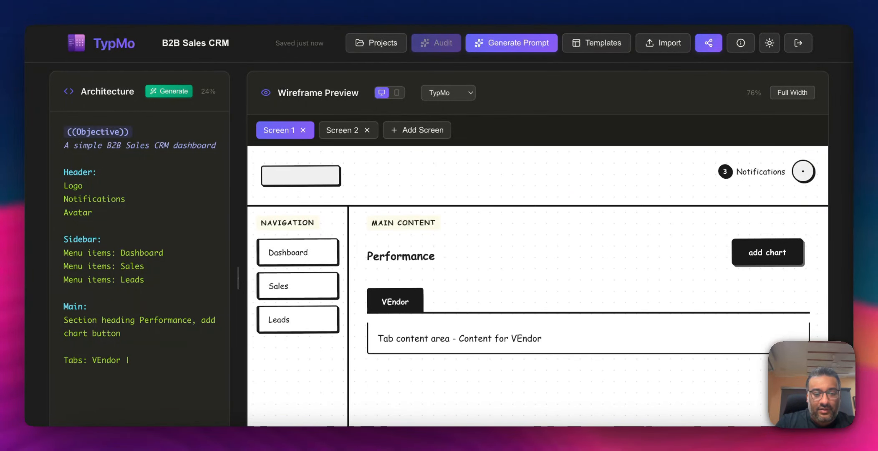
pyautogui.write(' Agent |')
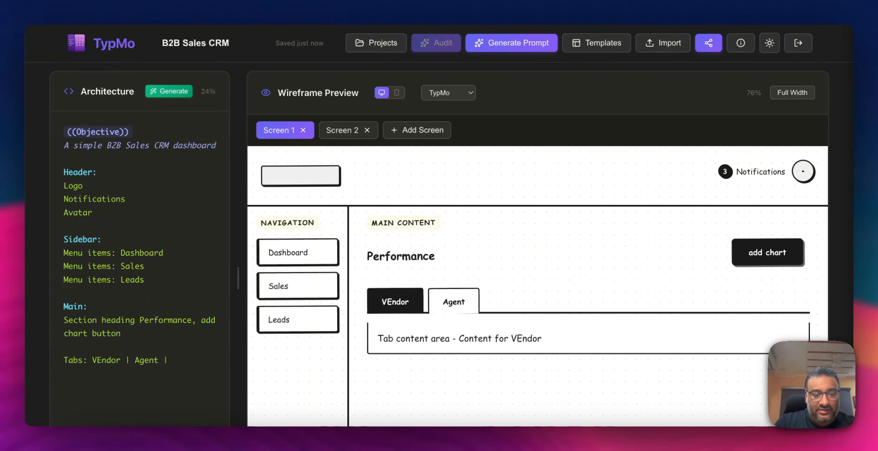
pyautogui.write('Agent status')
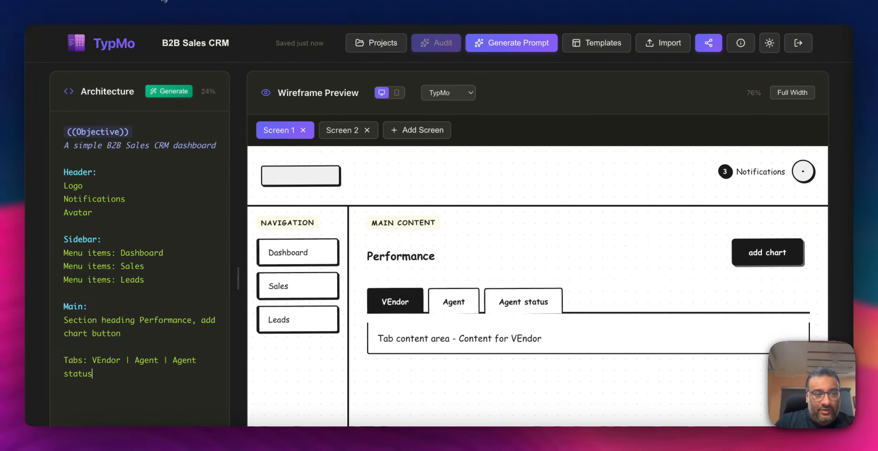
pyautogui.click(103, 362)
pyautogui.press('BackSpace')
pyautogui.write('e')
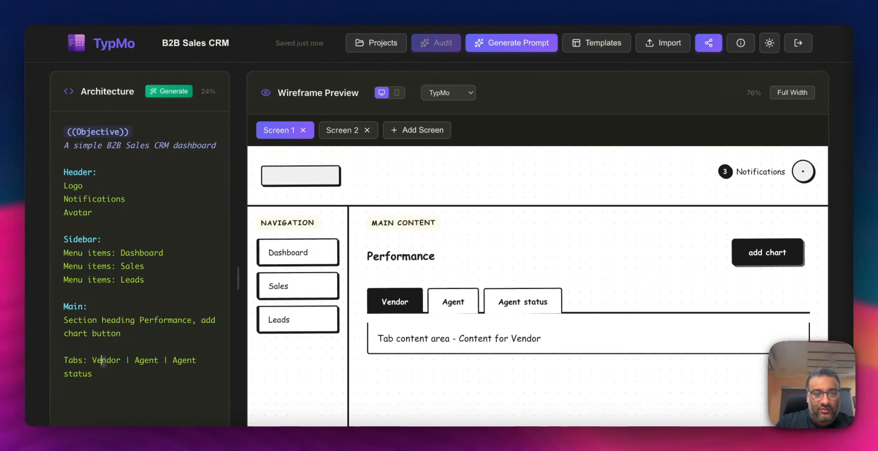
# - Create a Vendor block with "Vendor:" and "End Vendor" lines below the tabs, leaving an empty line between them
pyautogui.press('Down')
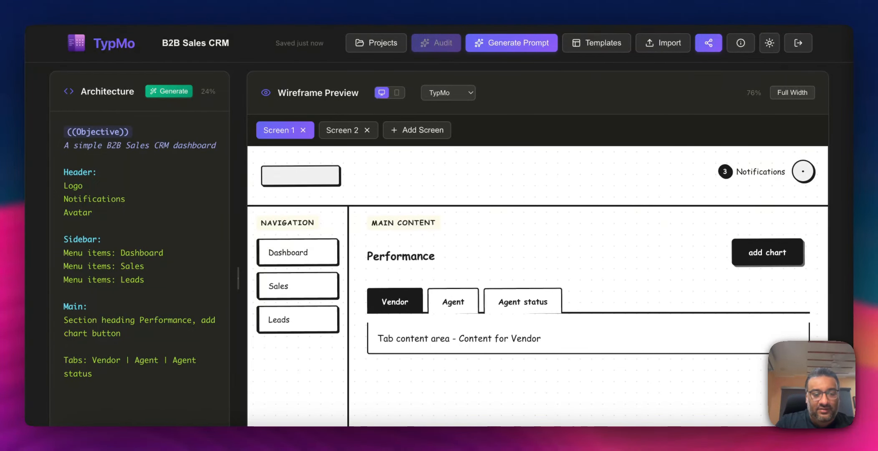
pyautogui.scroll(-3, 470, 360)
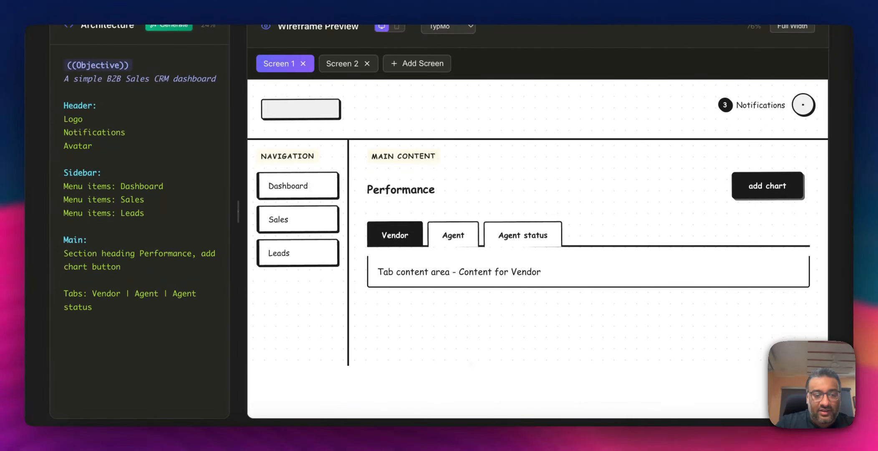
pyautogui.write('Ved')
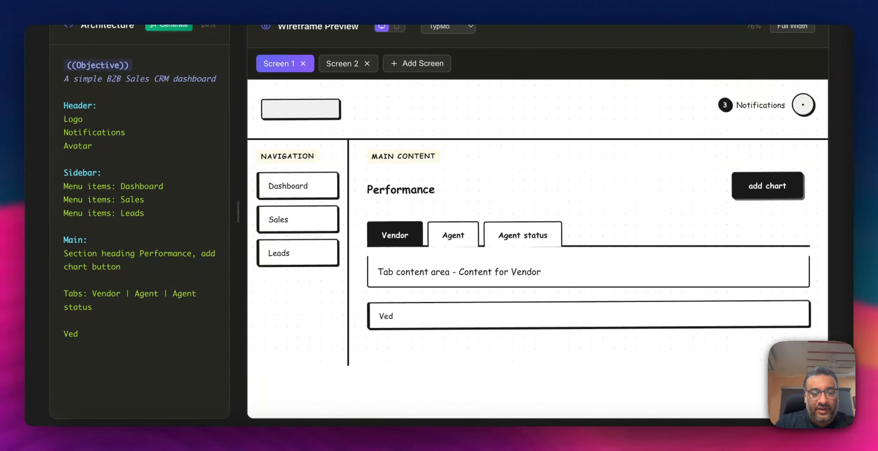
pyautogui.write('nndo')
pyautogui.press('BackSpace')
pyautogui.press('BackSpace')
pyautogui.press('BackSpace')
pyautogui.press('BackSpace')
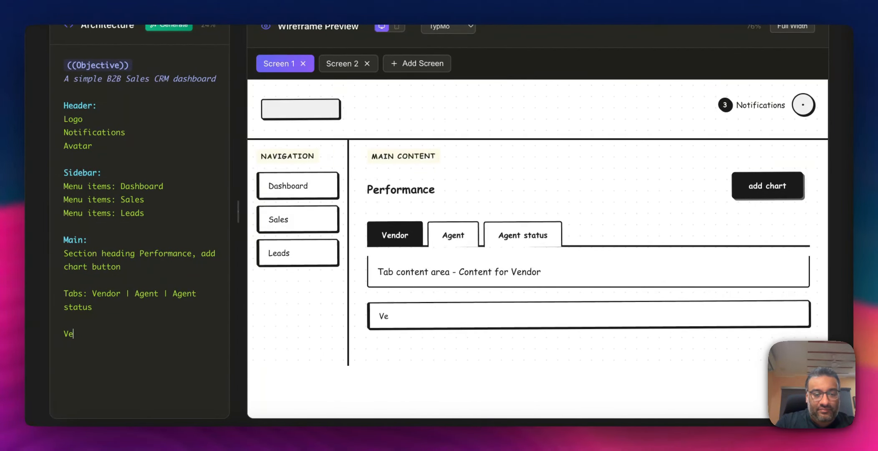
pyautogui.write('or:')
pyautogui.press('Return')
pyautogui.press('Return')
pyautogui.press('Return')
pyautogui.write('En')
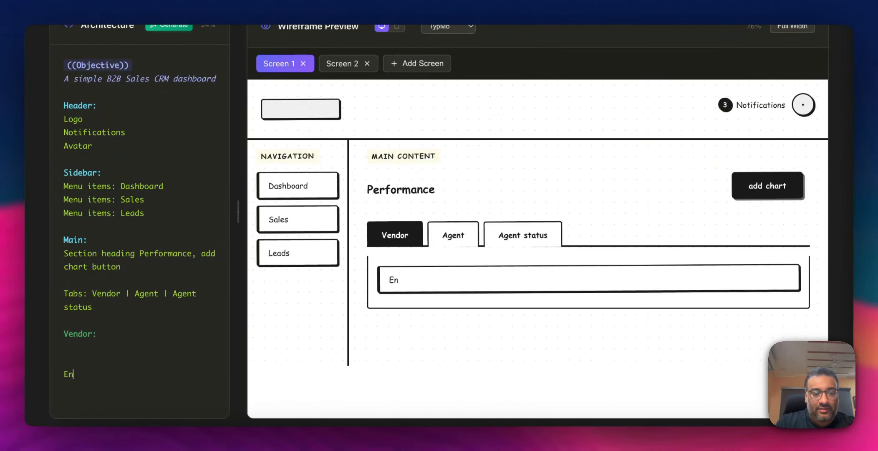
pyautogui.write('d Vendor')
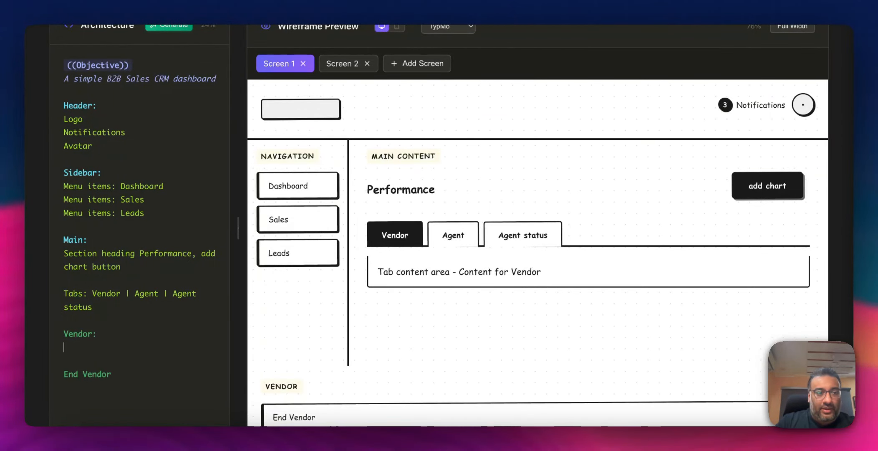
pyautogui.click(64, 348)
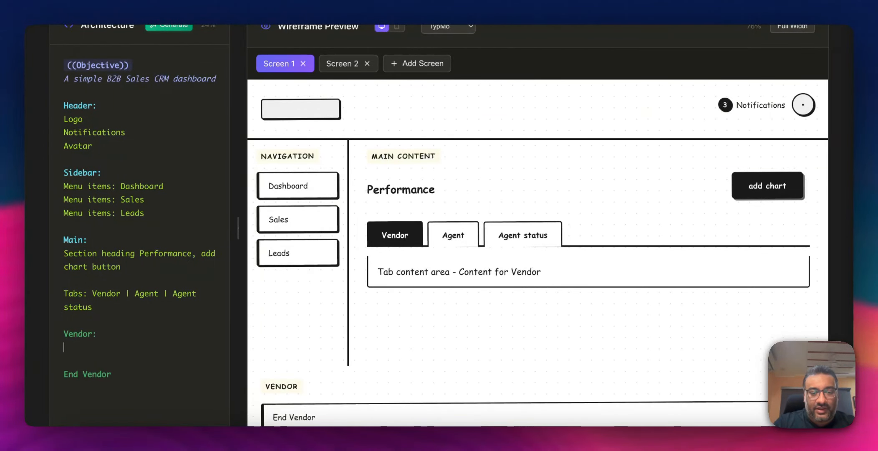
# - Insert a Grid 4 layout inside the Vendor block from the suggestion list
pyautogui.write('Grid')
pyautogui.press('Down')
pyautogui.press('Down')
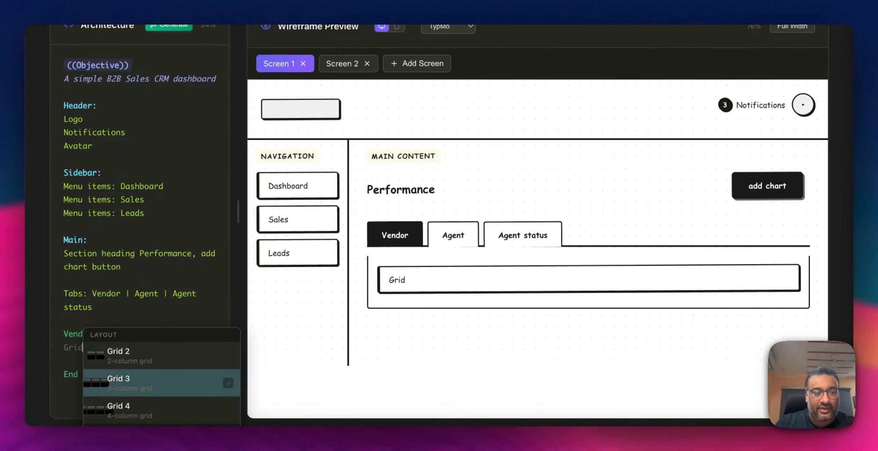
pyautogui.press('Return')
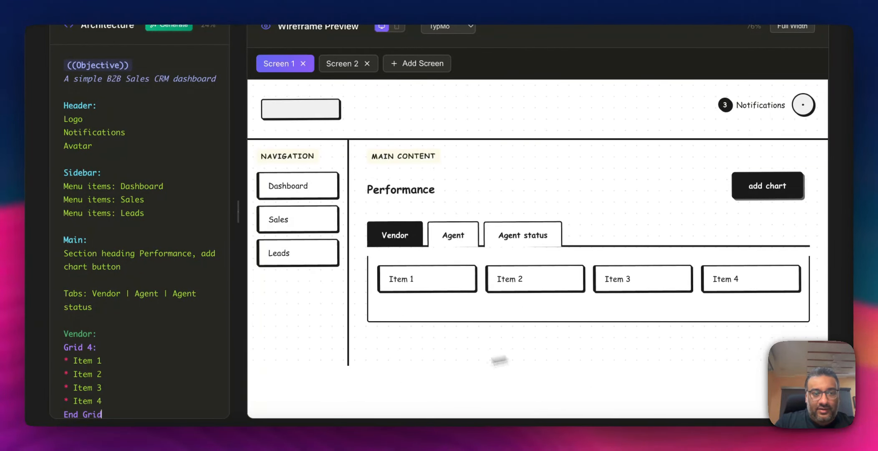
# - Replace the first grid item with a Metric card entry (Label | Value | Trend)
pyautogui.scroll(-3, 212, 342)
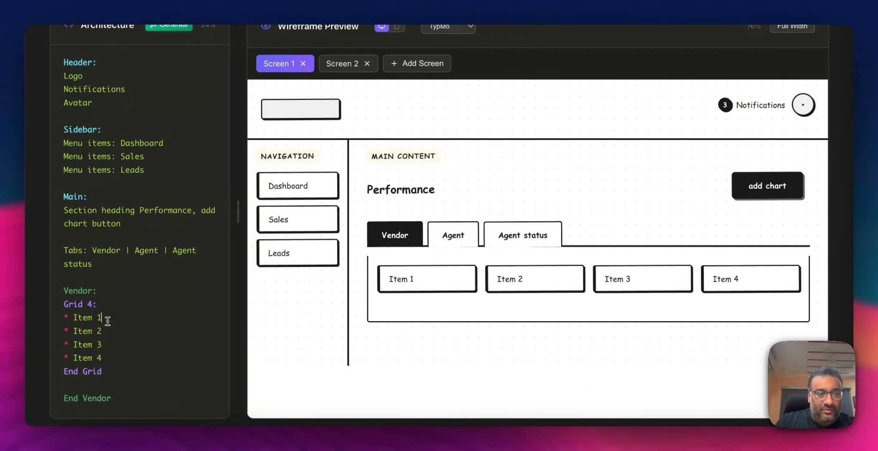
pyautogui.moveTo(104, 317); pyautogui.dragTo(73, 317)
pyautogui.press('BackSpace')
pyautogui.write('Rev')
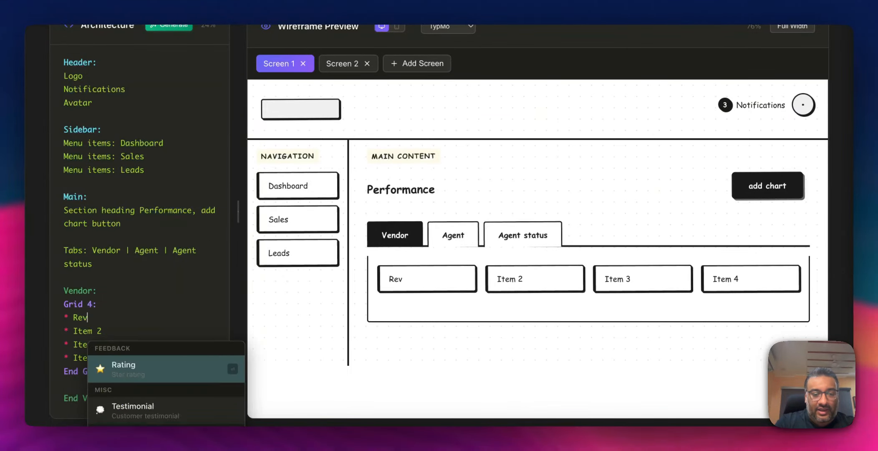
pyautogui.write('enue')
pyautogui.press('BackSpace')
pyautogui.press('BackSpace')
pyautogui.press('BackSpace')
pyautogui.press('BackSpace')
pyautogui.press('BackSpace')
pyautogui.press('BackSpace')
pyautogui.press('BackSpace')
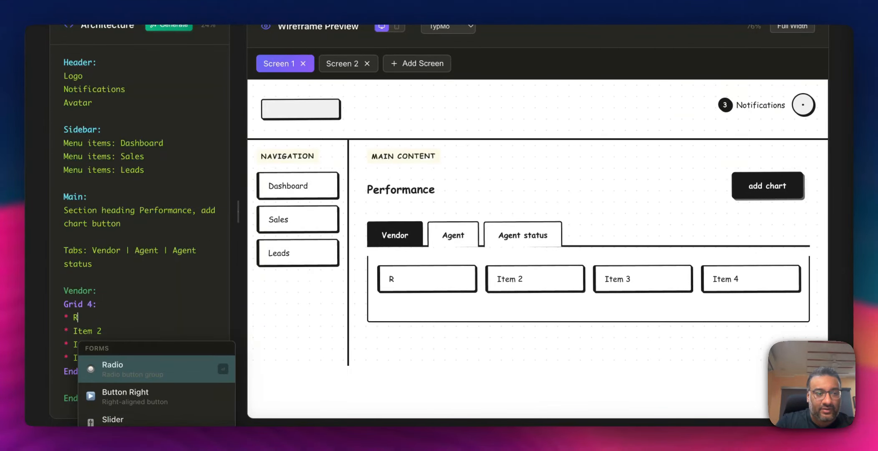
pyautogui.write('Metr')
pyautogui.press('Return')
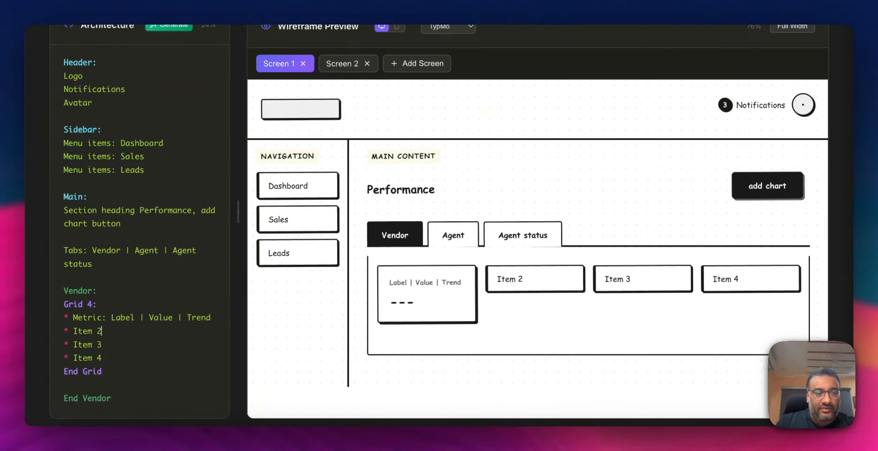
# - Replace the remaining three grid items with Metric card entries, so all four are metrics
pyautogui.press('BackSpace')
pyautogui.press('BackSpace')
pyautogui.press('BackSpace')
pyautogui.press('BackSpace')
pyautogui.press('BackSpace')
pyautogui.press('BackSpace')
pyautogui.write('Met')
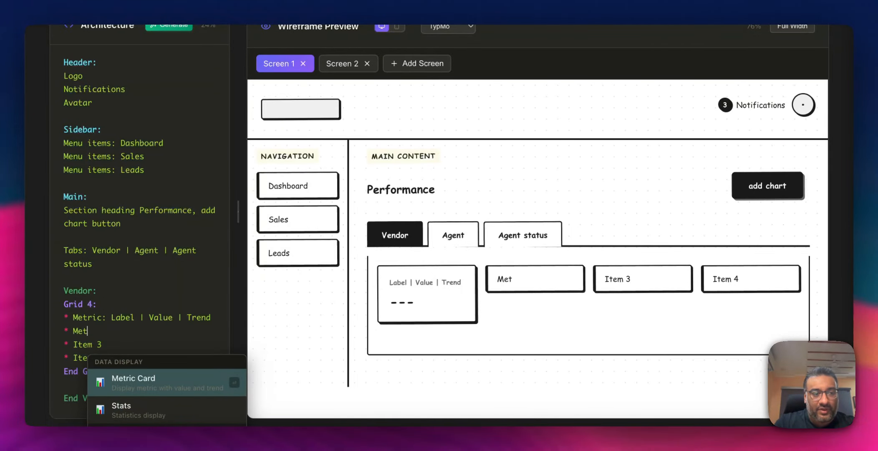
pyautogui.press('Return')
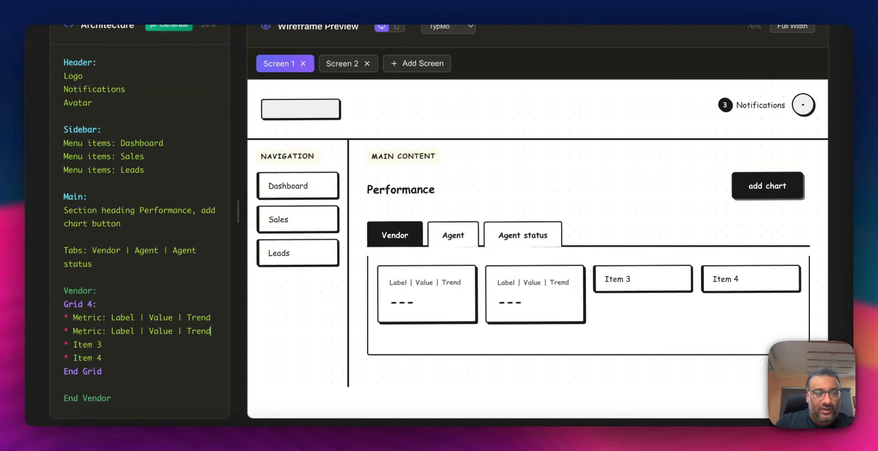
pyautogui.press('BackSpace')
pyautogui.press('BackSpace')
pyautogui.press('BackSpace')
pyautogui.press('BackSpace')
pyautogui.press('BackSpace')
pyautogui.press('BackSpace')
pyautogui.write('Met')
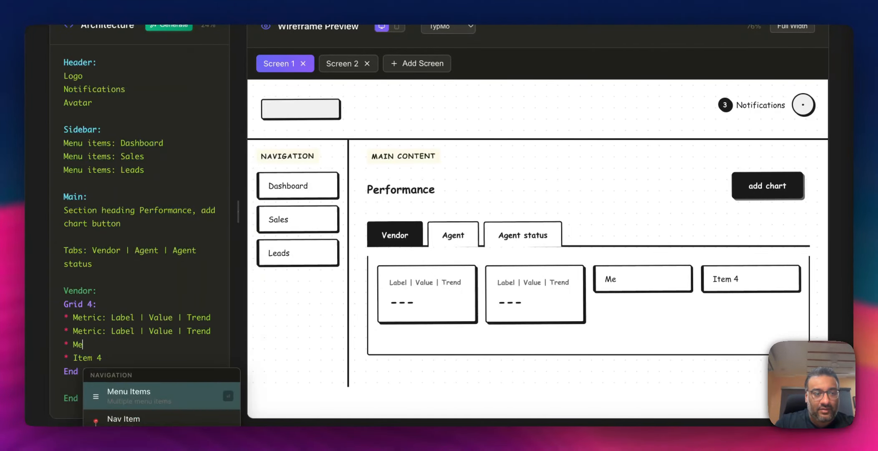
pyautogui.press('Return')
pyautogui.press('BackSpace')
pyautogui.press('BackSpace')
pyautogui.press('BackSpace')
pyautogui.press('BackSpace')
pyautogui.press('BackSpace')
pyautogui.press('BackSpace')
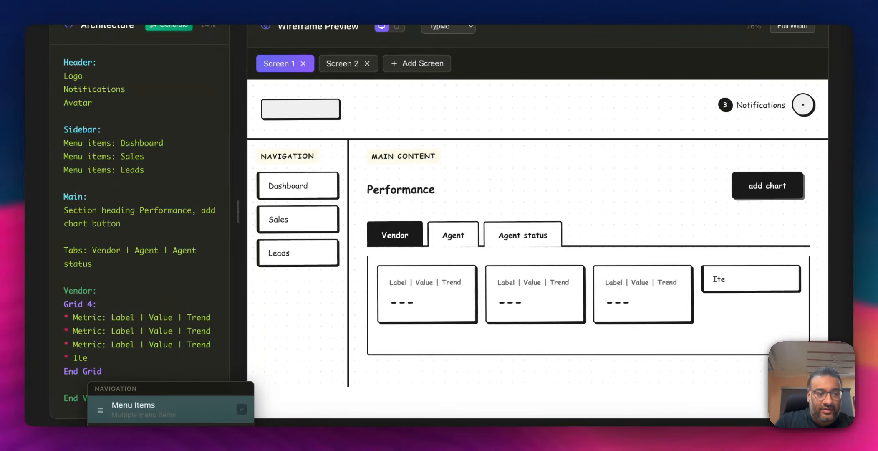
pyautogui.write('Met')
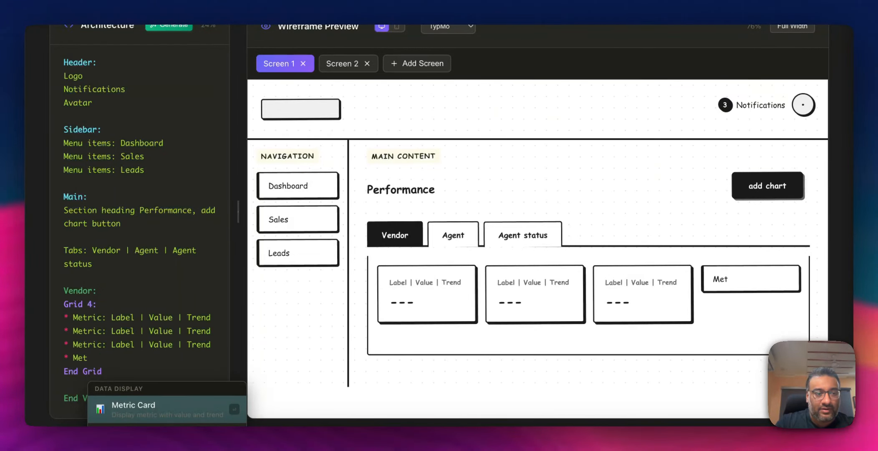
pyautogui.press('Return')
pyautogui.click(111, 371)
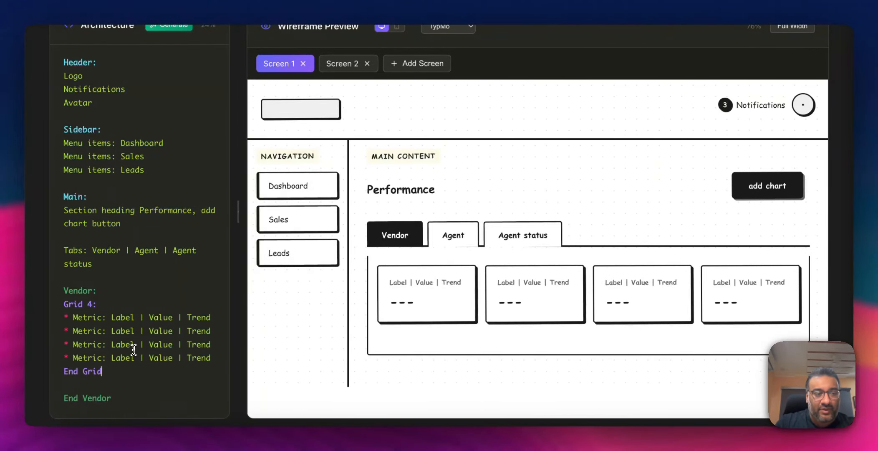
# - Add a "Grid 2:" block with its "End Grid" line below the four-metric grid
pyautogui.press('Return')
pyautogui.press('Return')
pyautogui.write('Grid 2:')
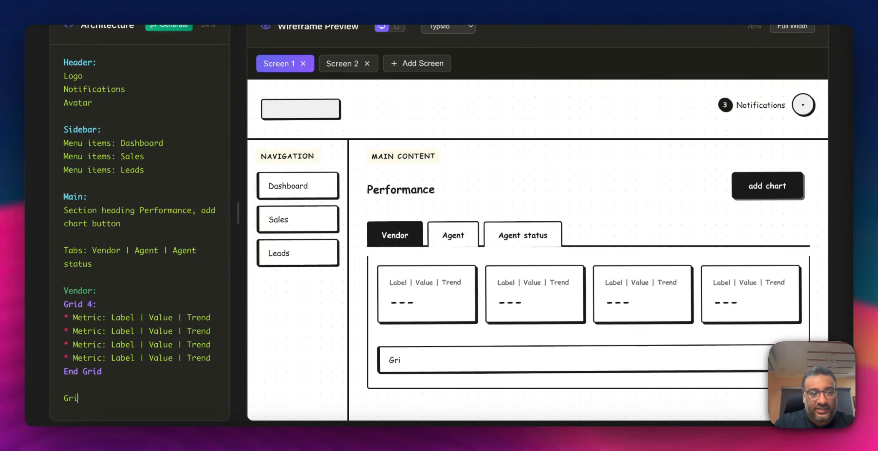
pyautogui.press('Return')
pyautogui.press('Return')
pyautogui.write('End Grid')
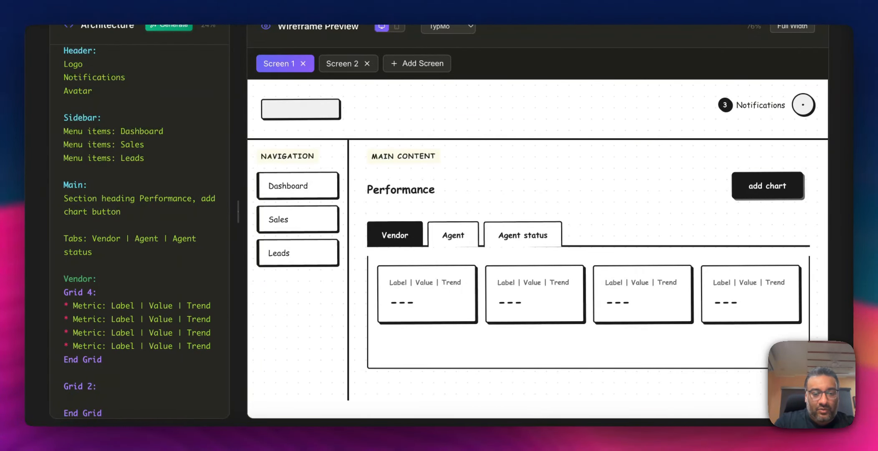
pyautogui.write('* Revene')
# - Add a "Cost Pie Chart" item to the Grid 2 block
pyautogui.press('BackSpace')
pyautogui.press('BackSpace')
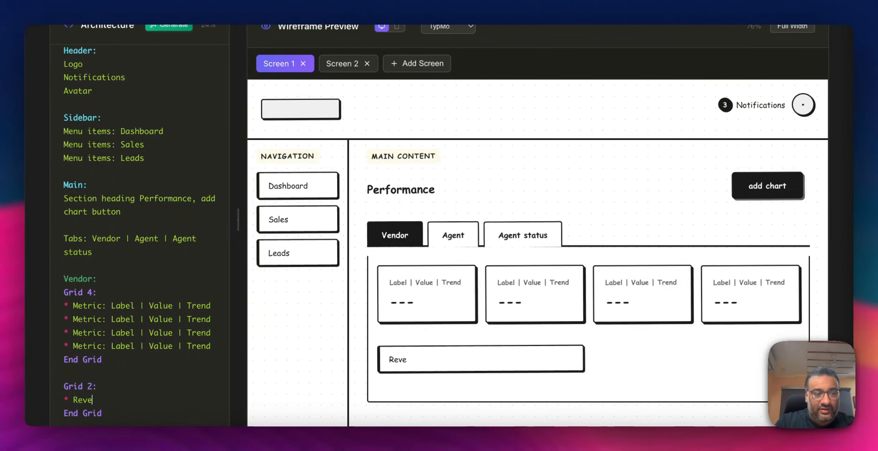
pyautogui.press('BackSpace')
pyautogui.press('BackSpace')
pyautogui.press('BackSpace')
pyautogui.press('BackSpace')
pyautogui.write('Cost ')
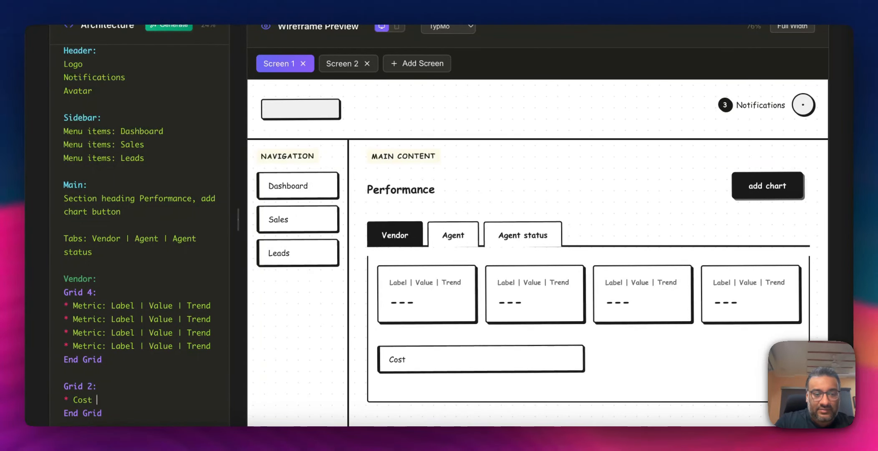
pyautogui.write('Pie Chart')
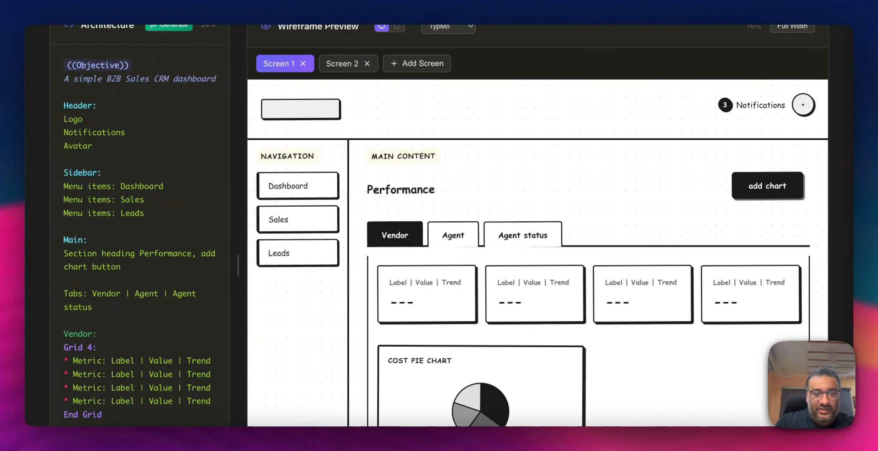
# - Add a "Leads Bar Chart" item to Grid 2 and start a new line after its End Grid
pyautogui.scroll(-2, 133, 349)
pyautogui.scroll(-3, 440, 308)
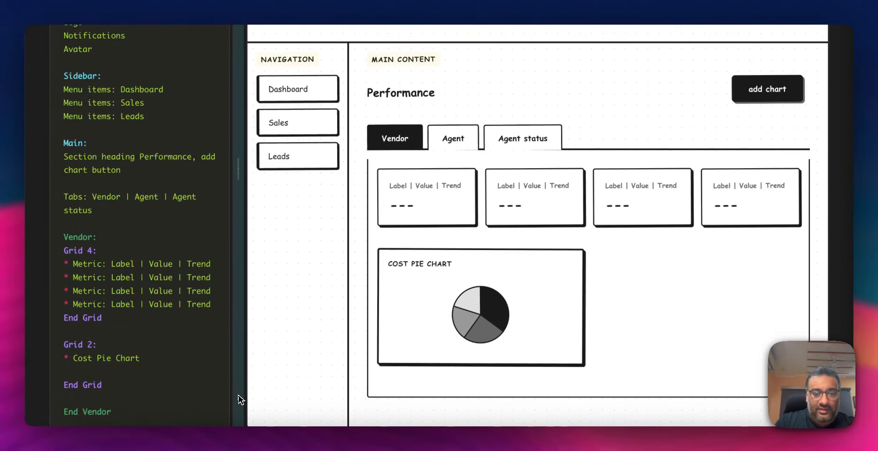
pyautogui.write('* Leads ')
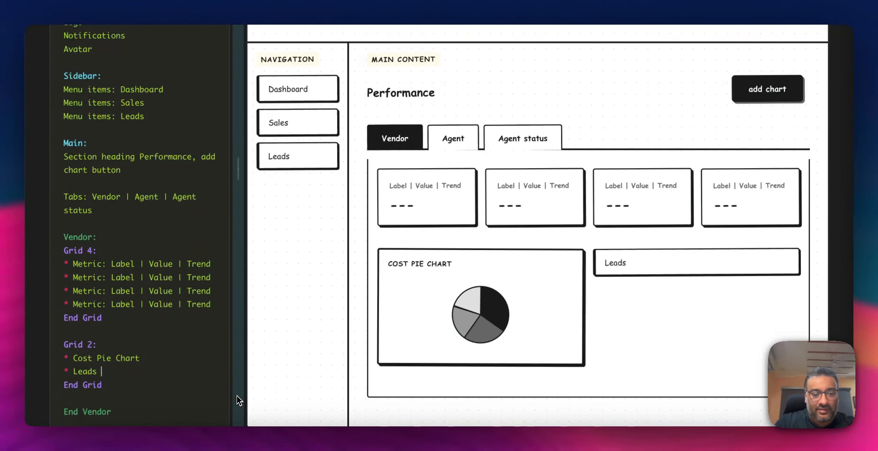
pyautogui.write('Bar Chart')
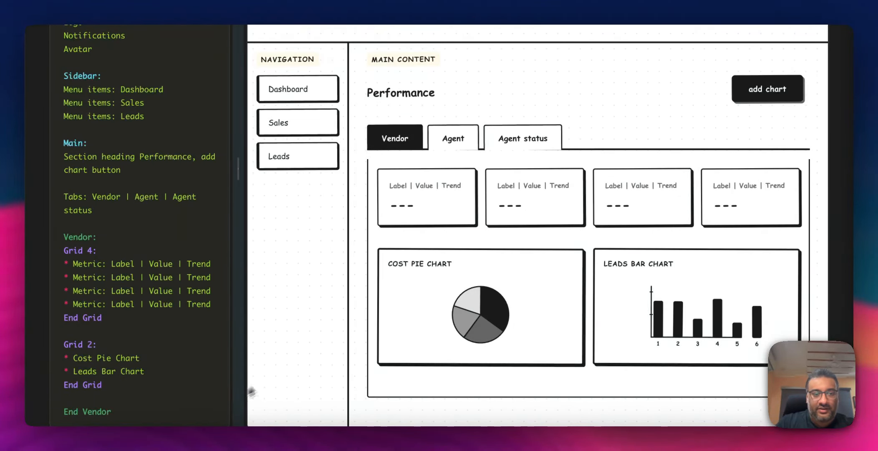
pyautogui.click(106, 384)
pyautogui.press('Return')
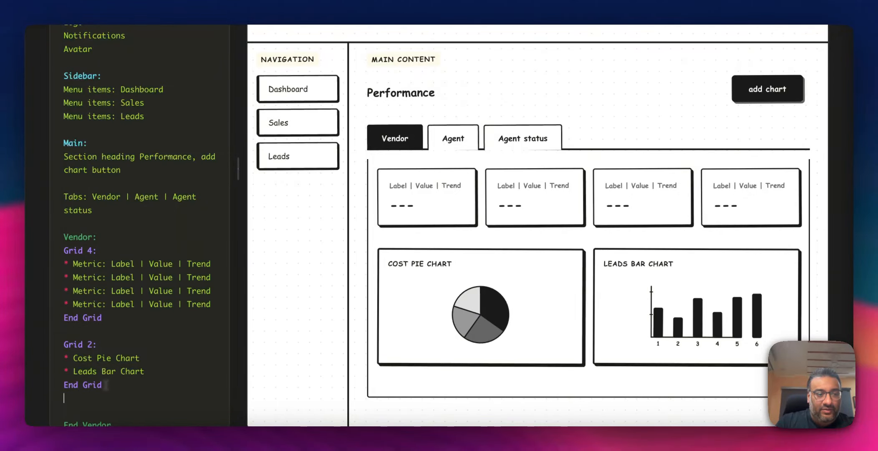
# - Add a "Total Leads Chart" line below the Grid 2 block inside the Vendor section
pyautogui.press('Return')
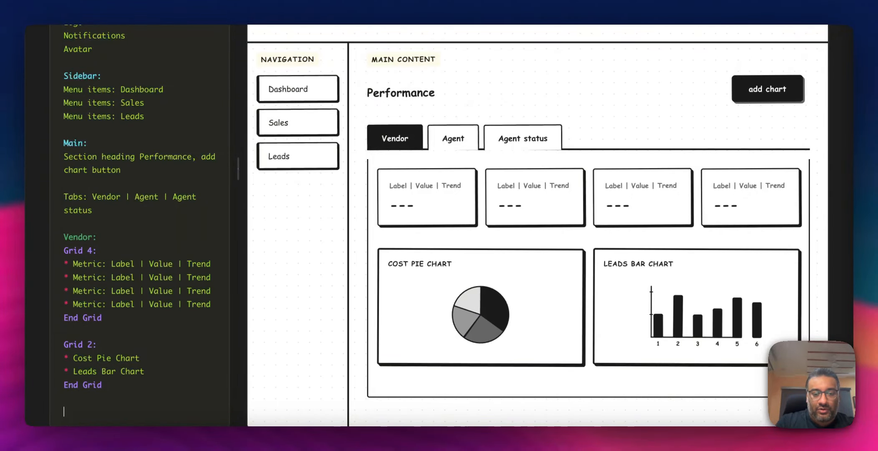
pyautogui.write('Tota')
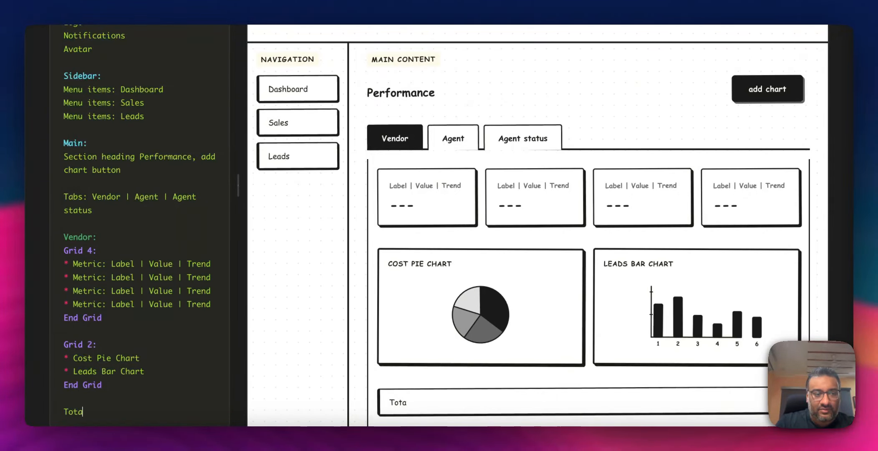
pyautogui.write('l Leads')
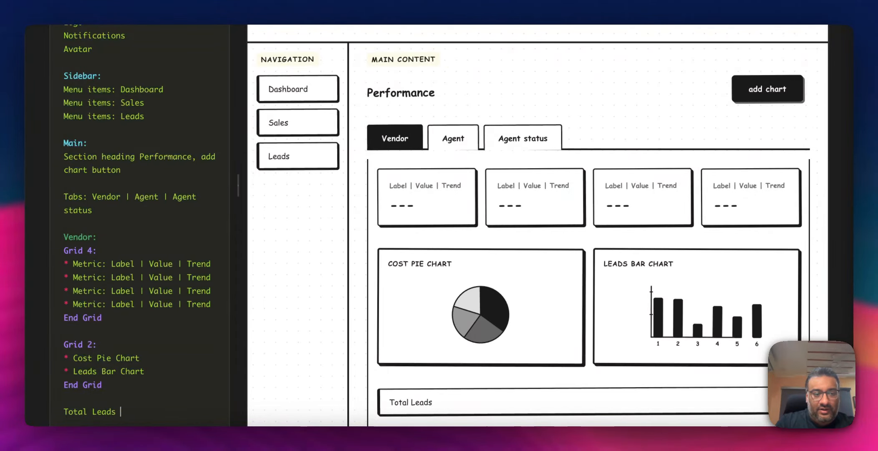
pyautogui.press('BackSpace')
pyautogui.press('BackSpace')
pyautogui.press('BackSpace')
pyautogui.press('BackSpace')
pyautogui.press('BackSpace')
pyautogui.press('BackSpace')
pyautogui.press('BackSpace')
pyautogui.press('BackSpace')
pyautogui.press('BackSpace')
pyautogui.press('BackSpace')
pyautogui.press('BackSpace')
pyautogui.press('BackSpace')
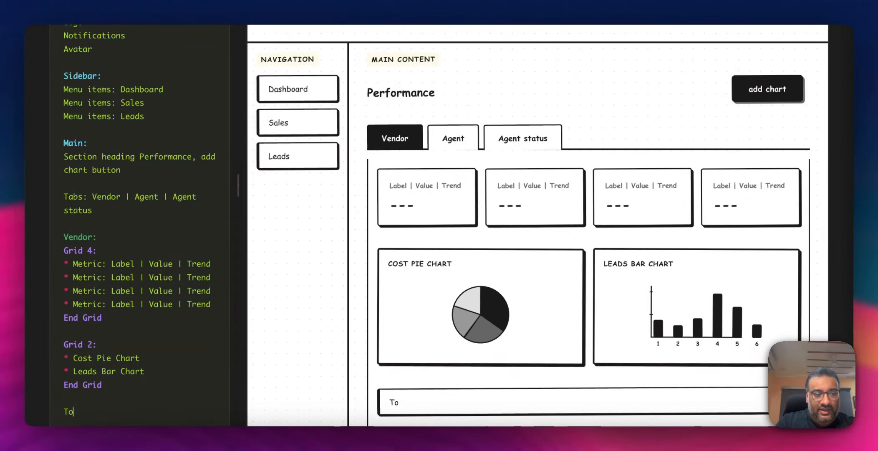
pyautogui.press('BackSpace')
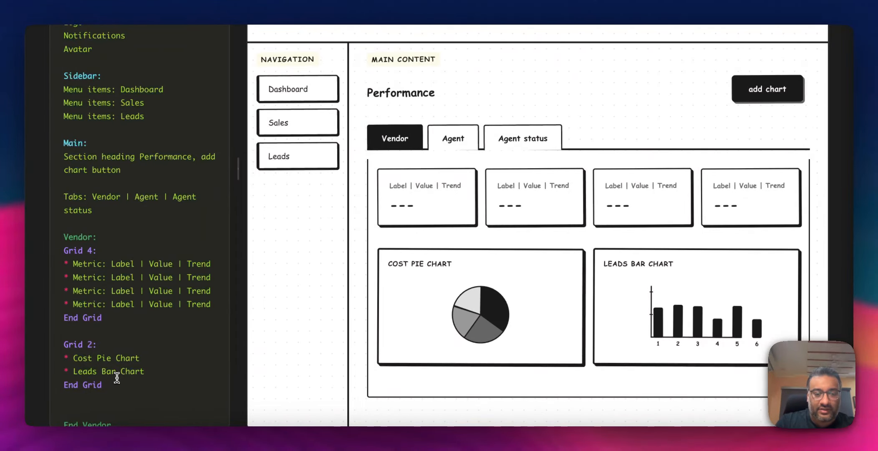
pyautogui.press('Return')
pyautogui.write('Total LEads')
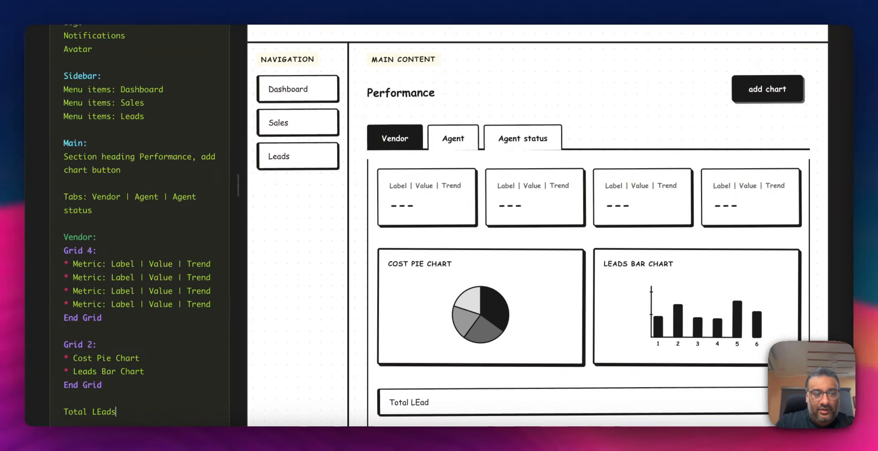
pyautogui.press('BackSpace')
pyautogui.press('BackSpace')
pyautogui.press('BackSpace')
pyautogui.press('BackSpace')
pyautogui.write('e')
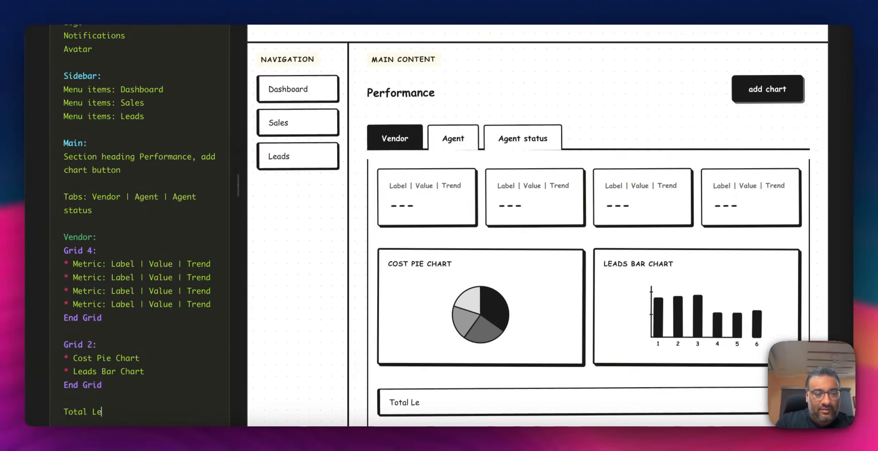
pyautogui.write('ads Chart')
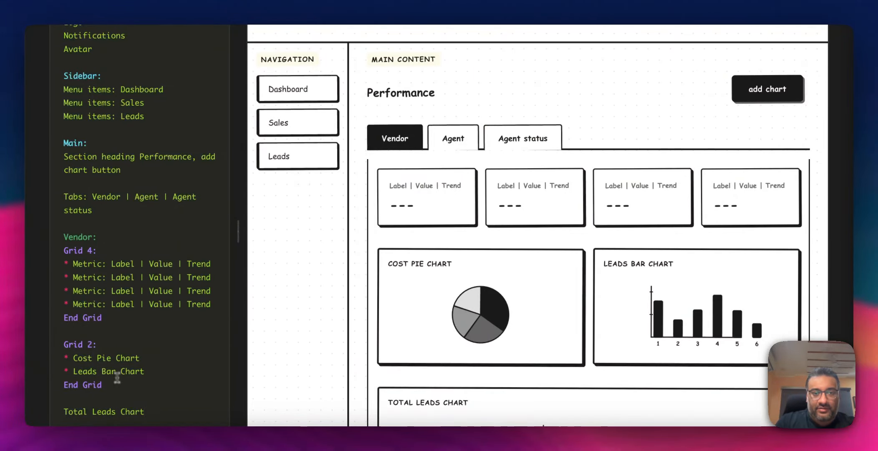
# - Close the Vendor section with an "End Vendor" line after the Total Leads Chart
pyautogui.press('Return')
pyautogui.press('Return')
pyautogui.write('End Vendor')
pyautogui.scroll(-5, 383, 378)
pyautogui.scroll(8, 383, 378)
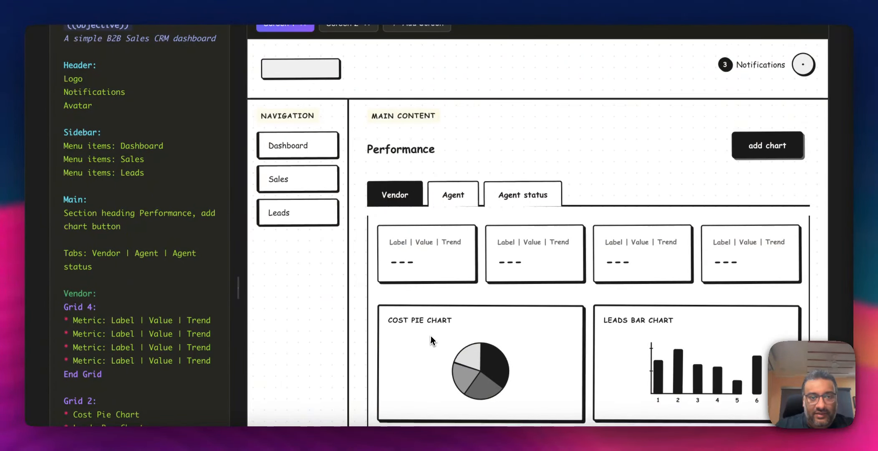
pyautogui.scroll(2, 458, 226)
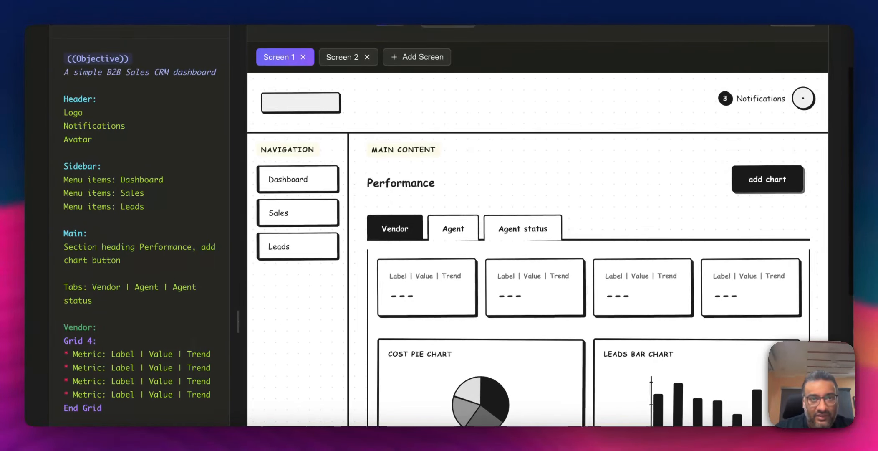
pyautogui.scroll(-3, 193, 344)
pyautogui.scroll(-1, 193, 344)
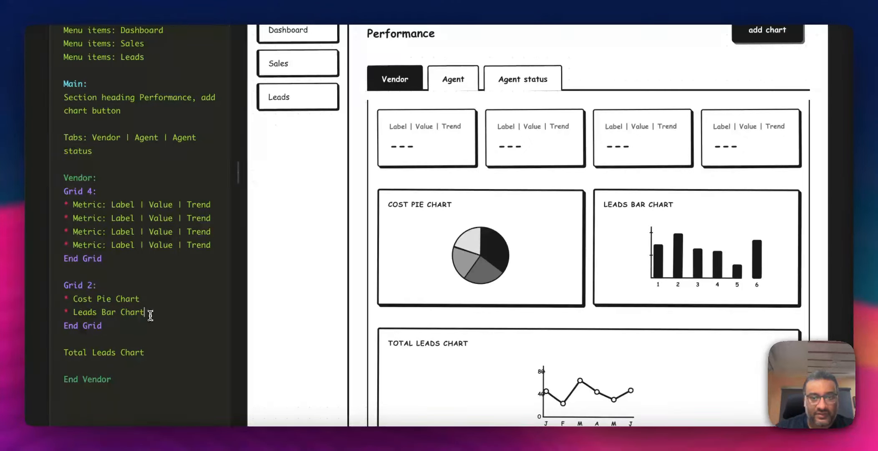
# - Append "((Connect Screen 2))" to the Leads Bar Chart item to link it to Screen 2
pyautogui.write('((Conne')
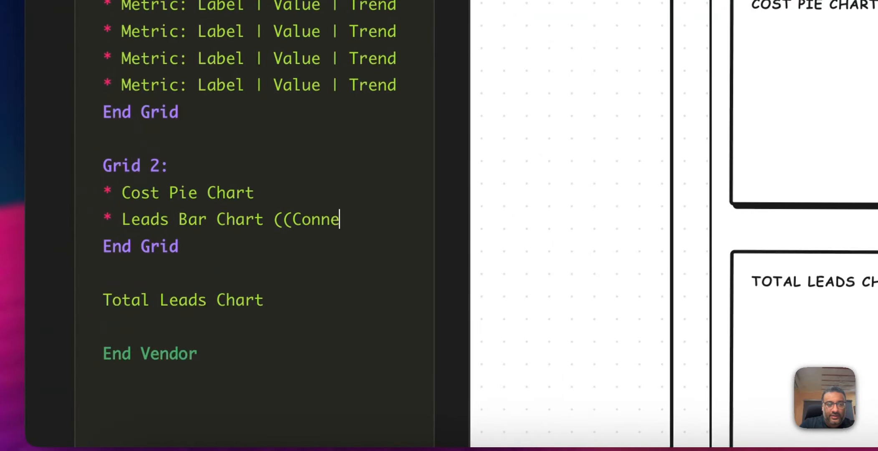
pyautogui.write('ct screen')
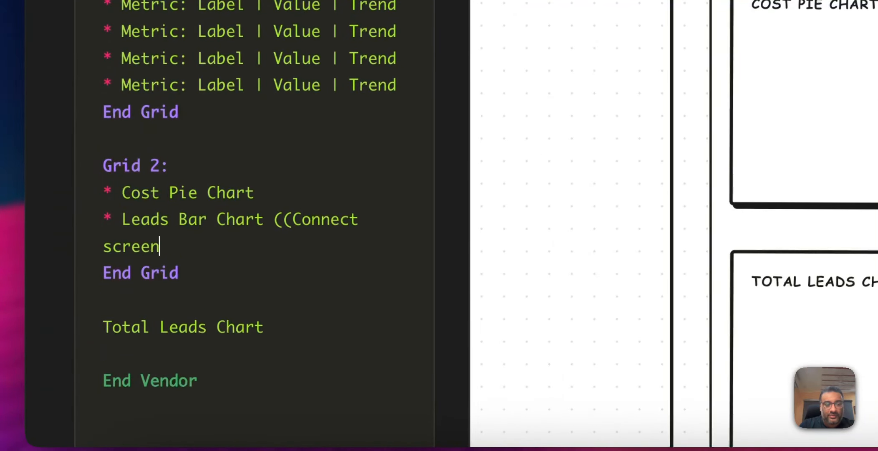
pyautogui.press('BackSpace')
pyautogui.press('BackSpace')
pyautogui.press('BackSpace')
pyautogui.press('BackSpace')
pyautogui.press('BackSpace')
pyautogui.press('BackSpace')
pyautogui.write('Screen')
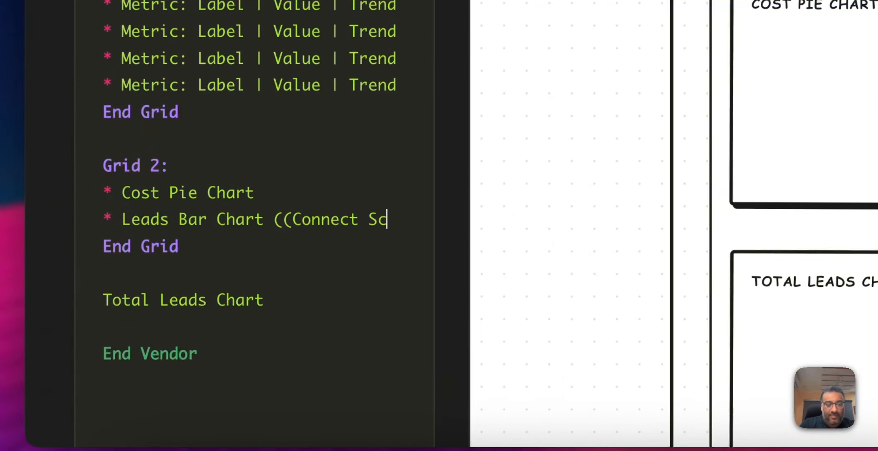
pyautogui.write(' 2))')
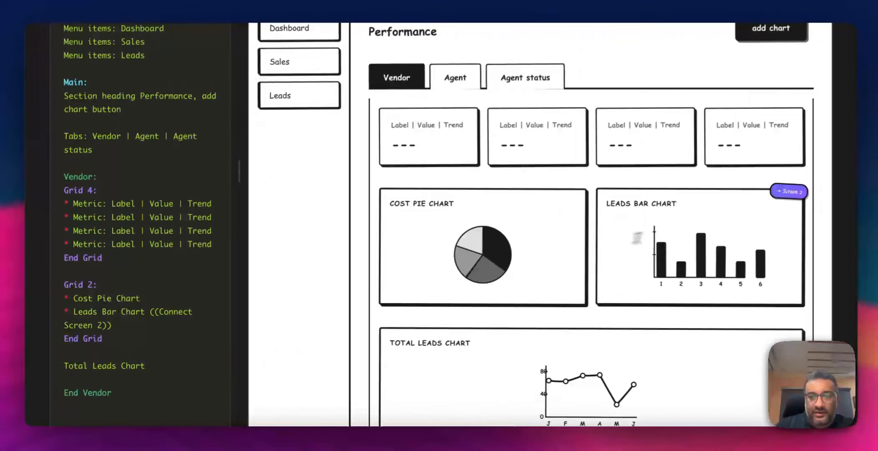
# - Follow the Leads Bar Chart's link to Screen 2, then return to Screen 1
pyautogui.scroll(1, 668, 232)
pyautogui.click(788, 191)
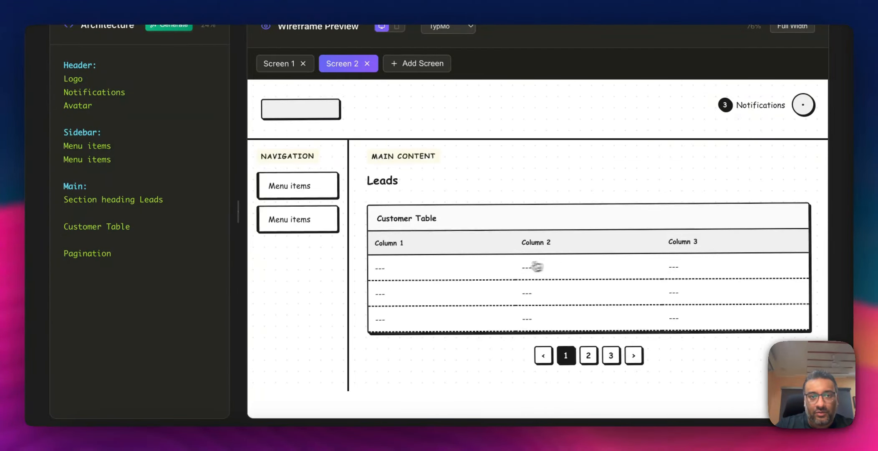
pyautogui.click(281, 66)
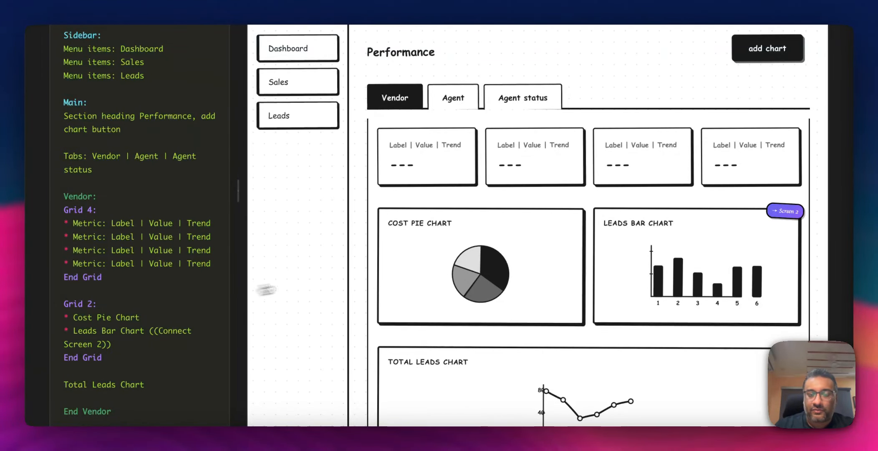
# - Add blank lines after End Vendor and run an IA/UX audit of the architecture
pyautogui.scroll(3, 352, 277)
pyautogui.scroll(4, 352, 276)
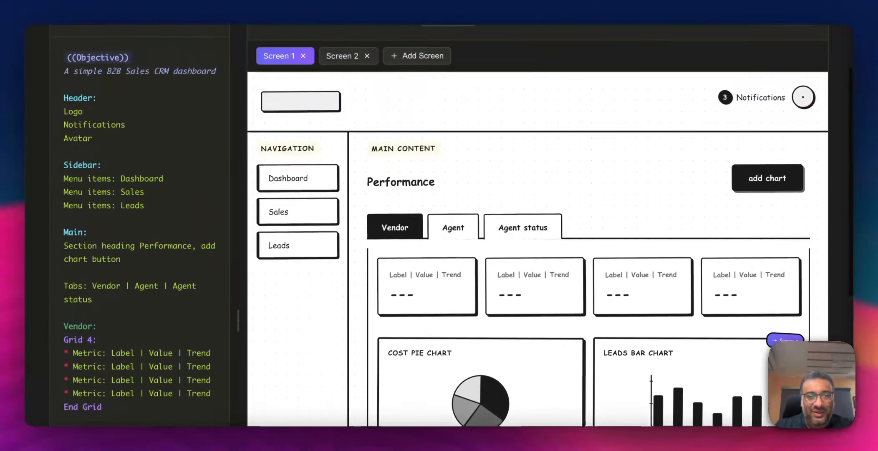
pyautogui.scroll(3, 439, 225)
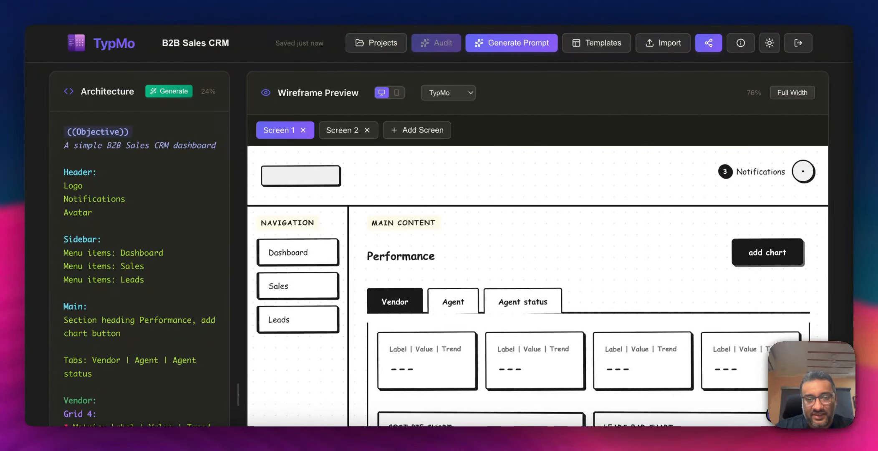
pyautogui.scroll(-10, 439, 225)
pyautogui.scroll(-2, 138, 319)
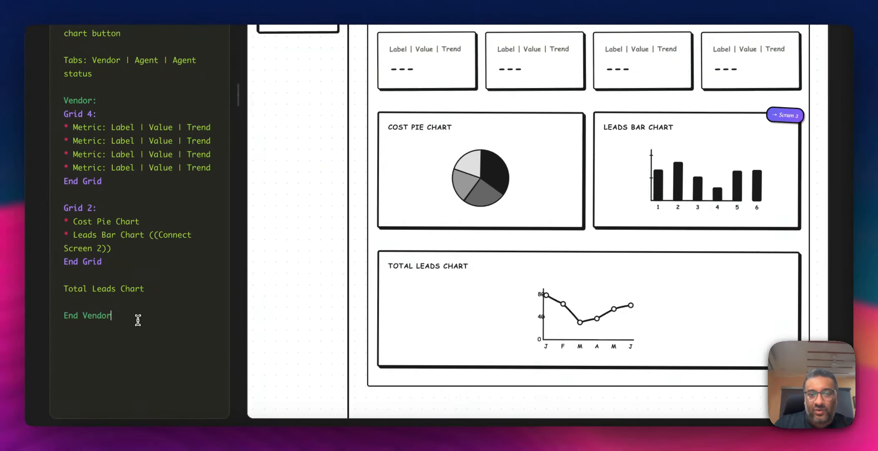
pyautogui.press('Return')
pyautogui.press('Return')
pyautogui.scroll(10, 138, 320)
pyautogui.click(430, 49)
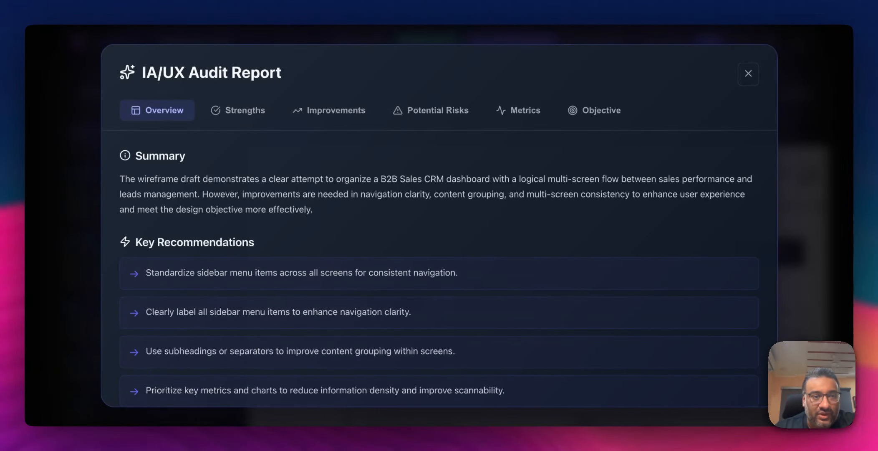
# - Review the audit report's Overview, Strengths, Improvements, Potential Risks, Metrics and Objective sections, then close it
pyautogui.scroll(-1, 404, 219)
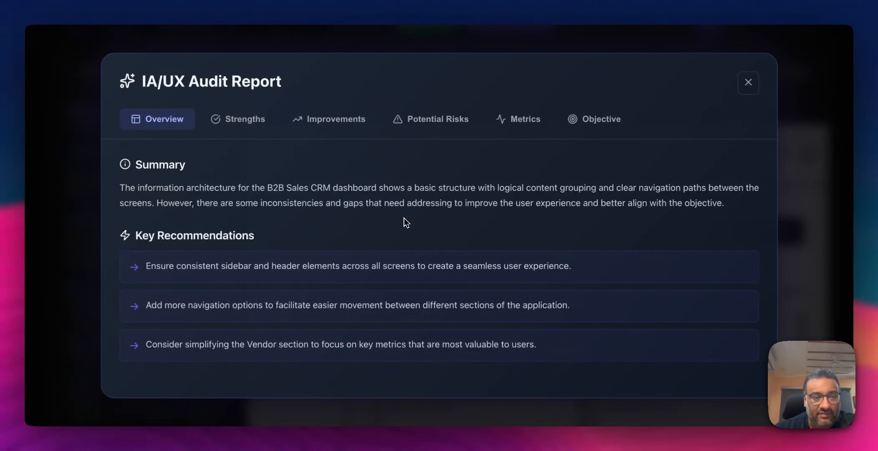
pyautogui.click(256, 126)
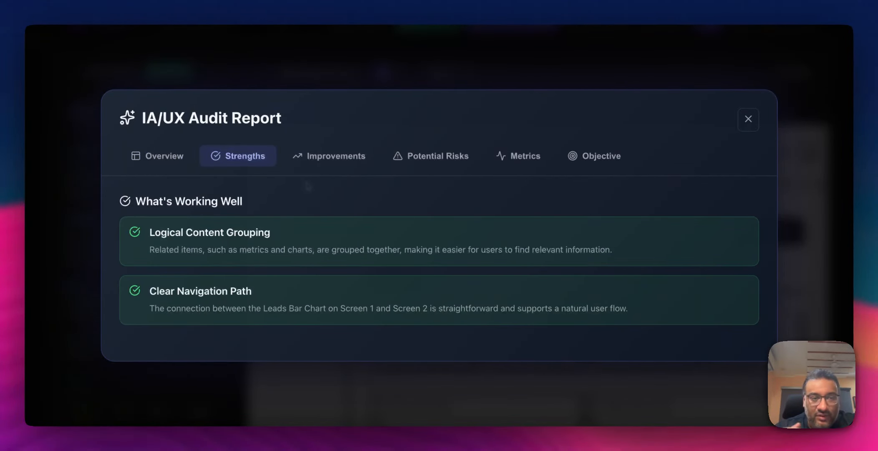
pyautogui.click(328, 163)
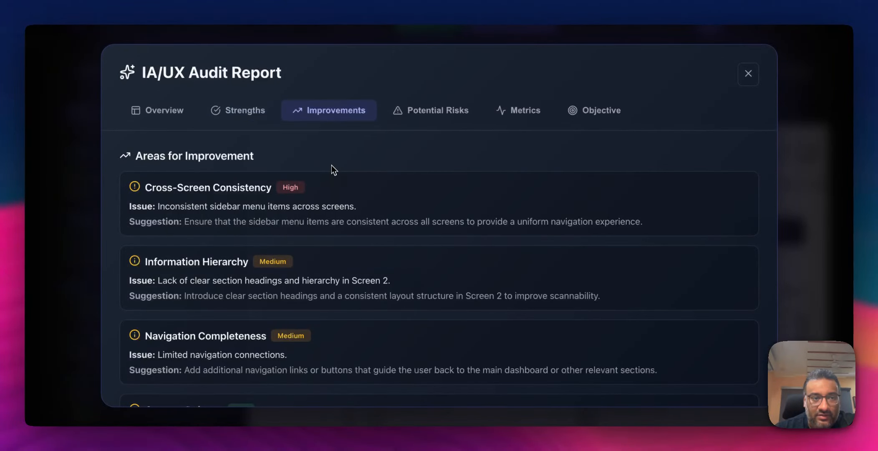
pyautogui.scroll(-2, 334, 238)
pyautogui.scroll(2, 333, 239)
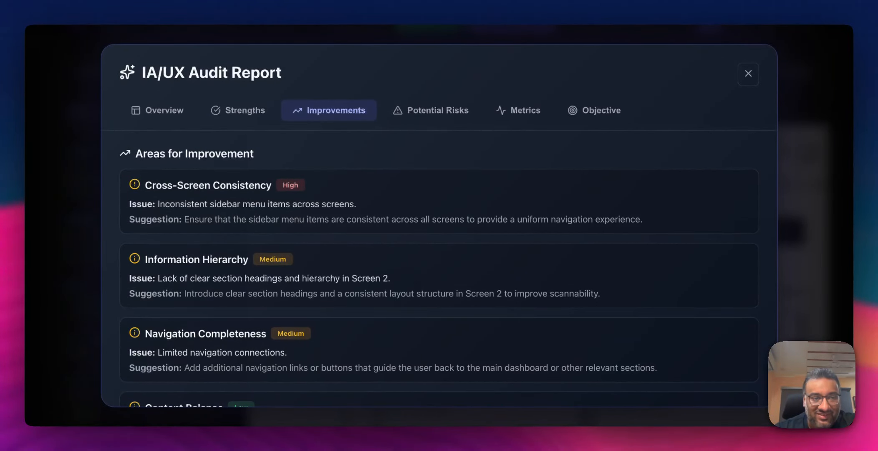
pyautogui.scroll(-3, 341, 243)
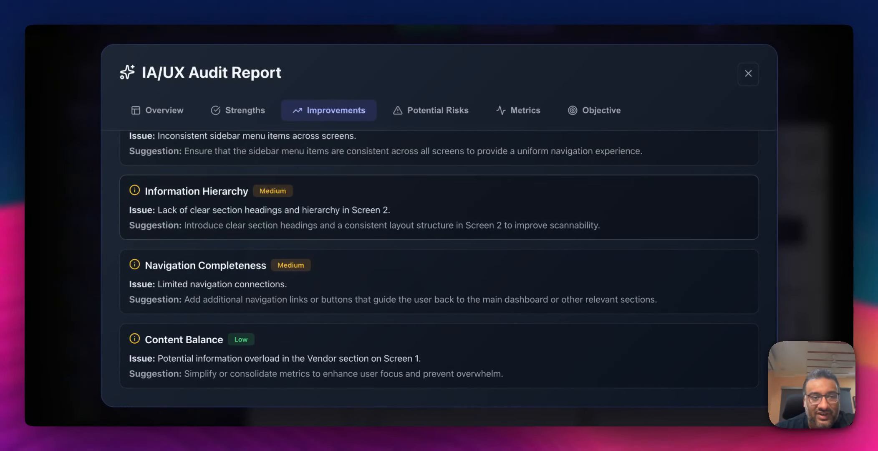
pyautogui.click(434, 112)
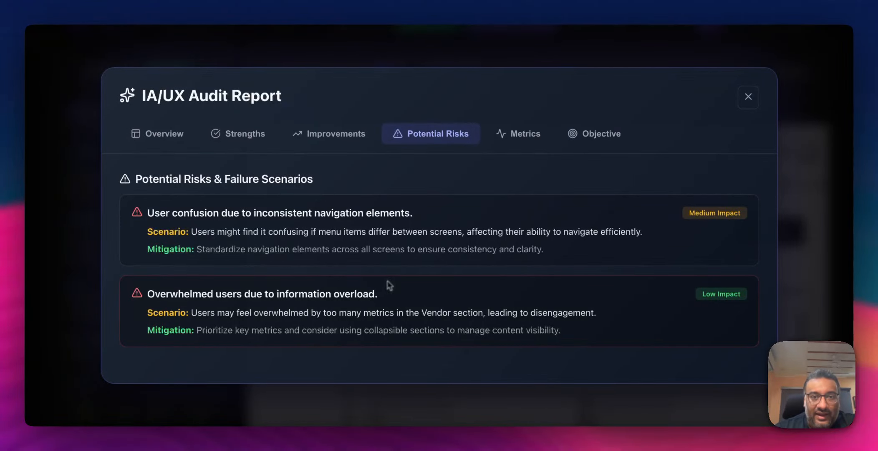
pyautogui.click(519, 138)
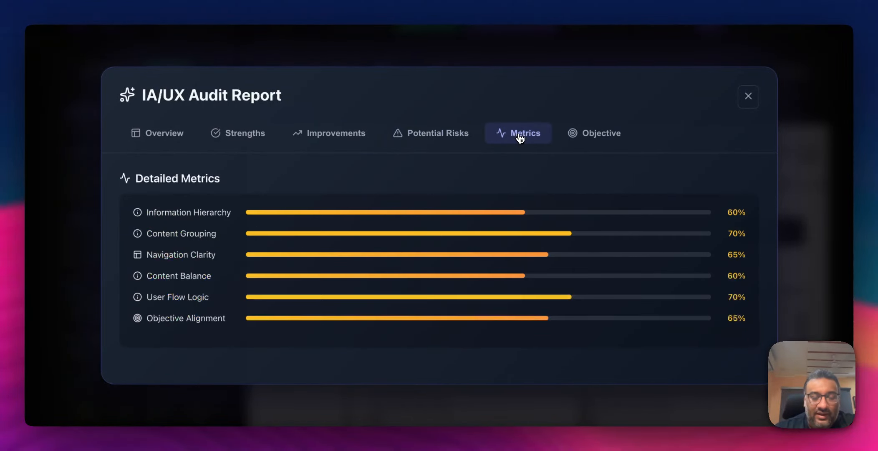
pyautogui.click(580, 141)
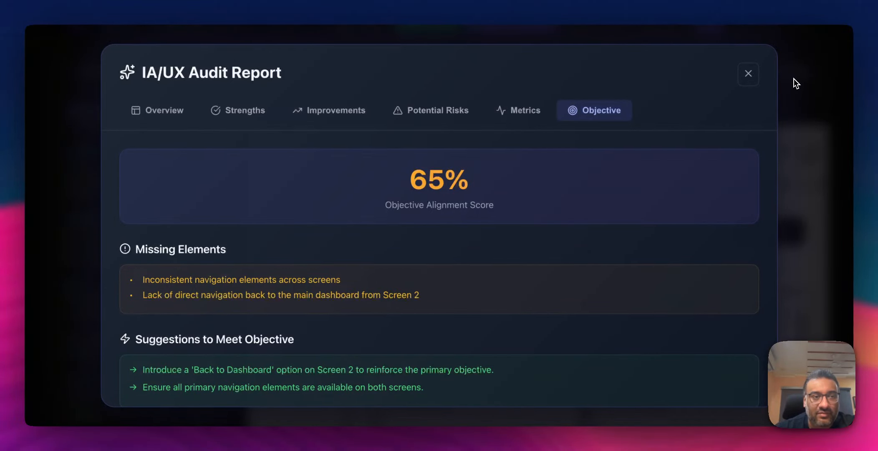
pyautogui.click(748, 84)
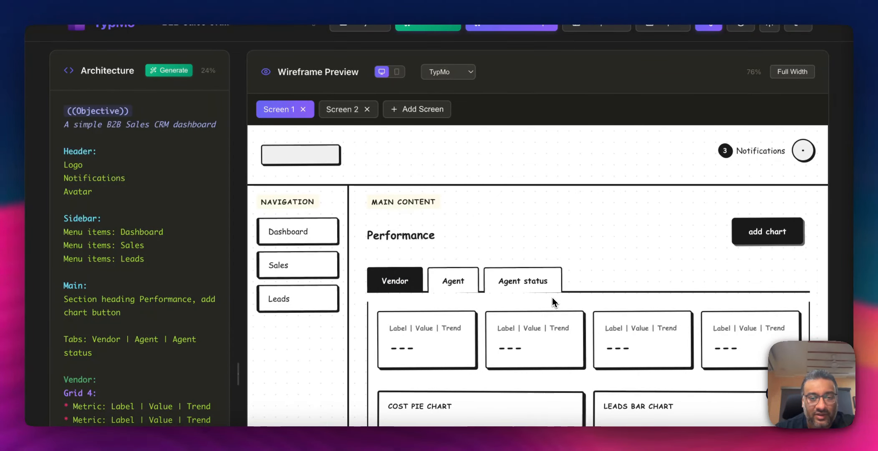
# - Generate a design prompt for the Figma Make platform from the architecture
pyautogui.scroll(-4, 484, 270)
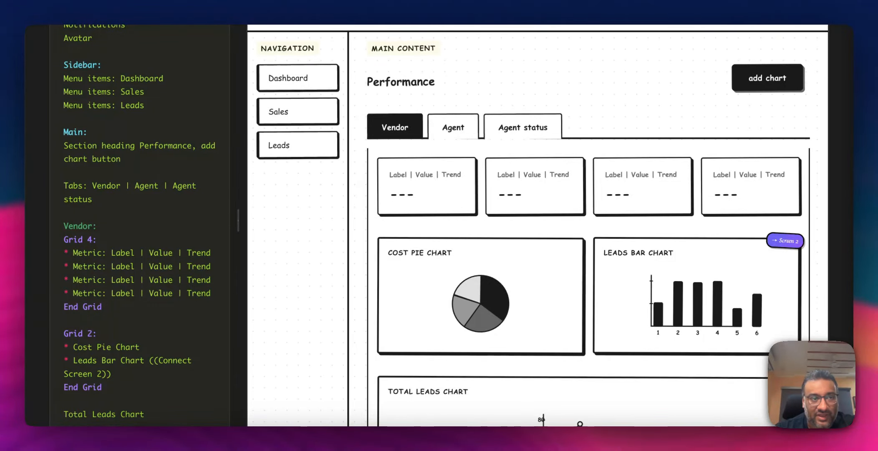
pyautogui.scroll(4, 486, 231)
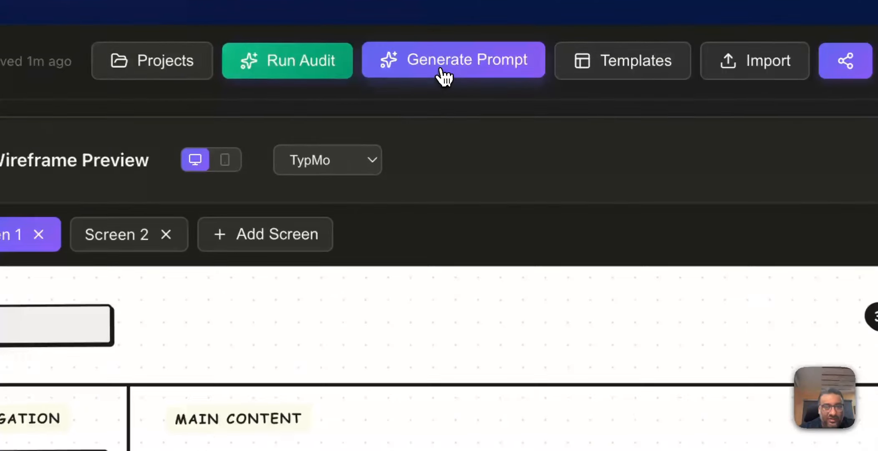
pyautogui.click(445, 76)
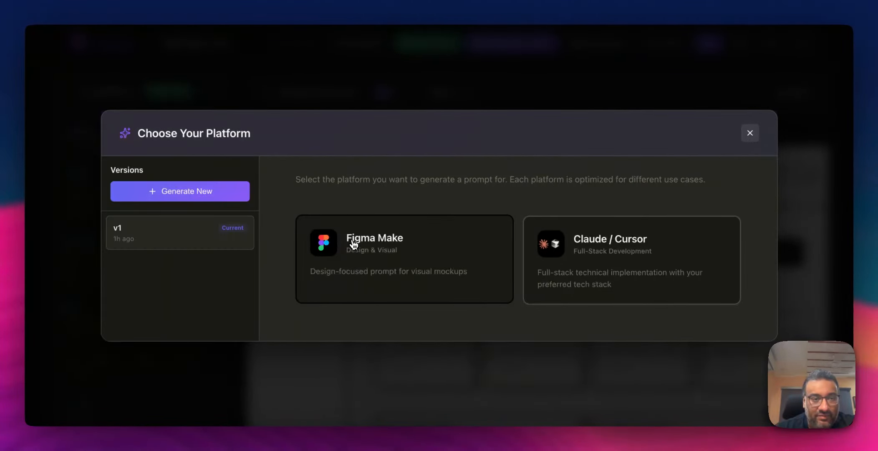
pyautogui.click(207, 248)
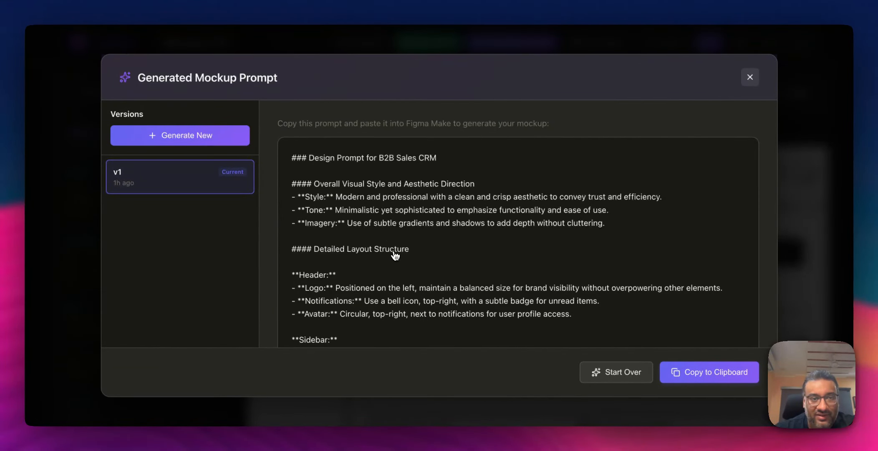
pyautogui.scroll(-3, 525, 243)
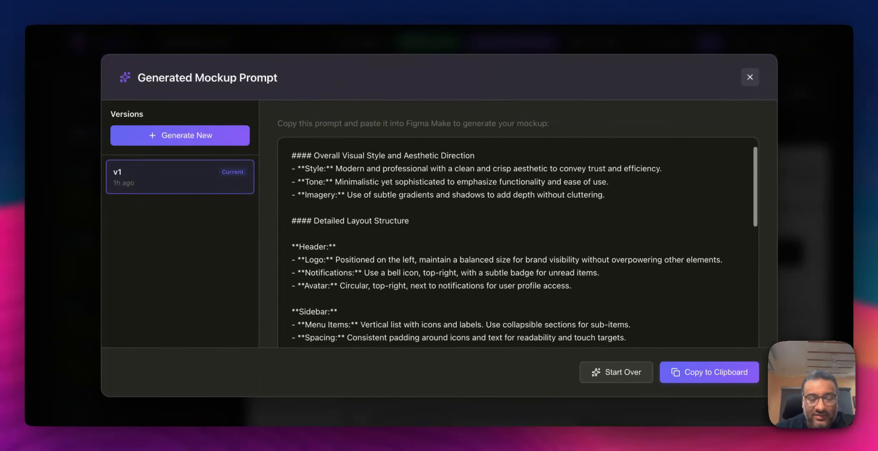
# - Read through the Figma Make prompt's visual style, layout, color palette and typography sections, then close it
pyautogui.scroll(2, 524, 243)
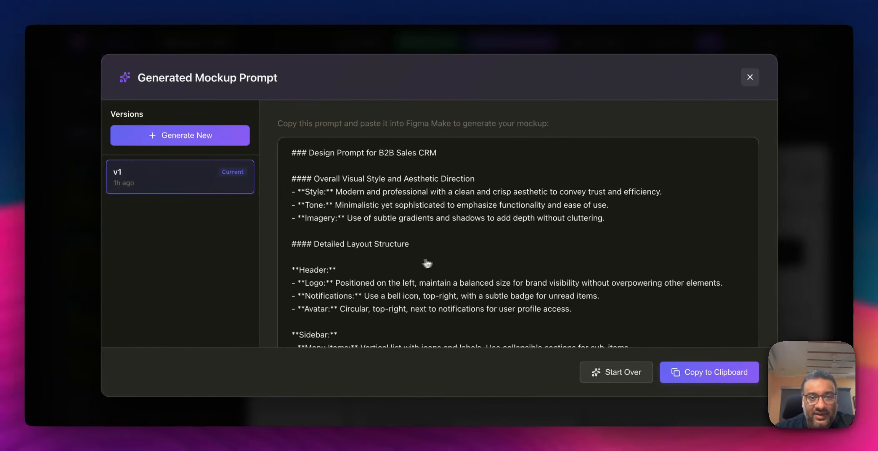
pyautogui.scroll(-2, 445, 267)
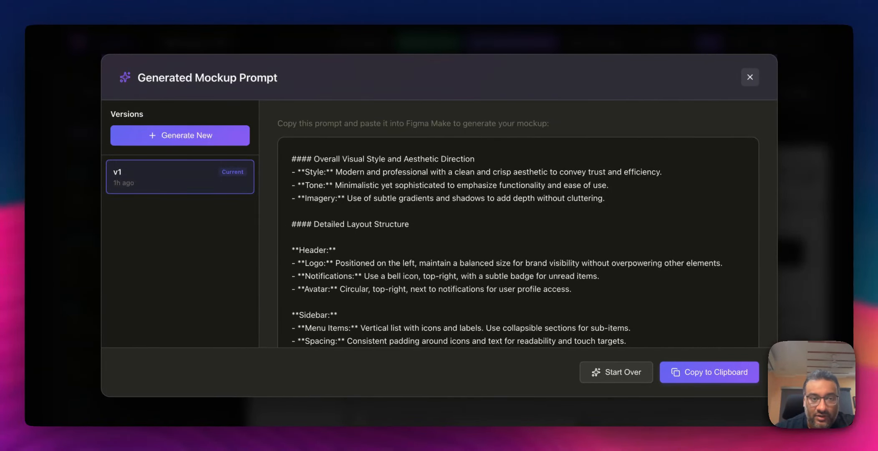
pyautogui.scroll(-10, 445, 271)
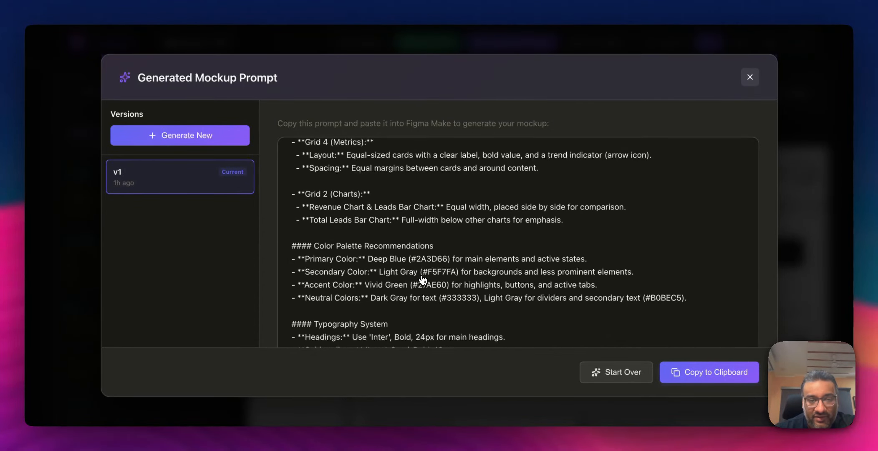
pyautogui.scroll(-3, 423, 279)
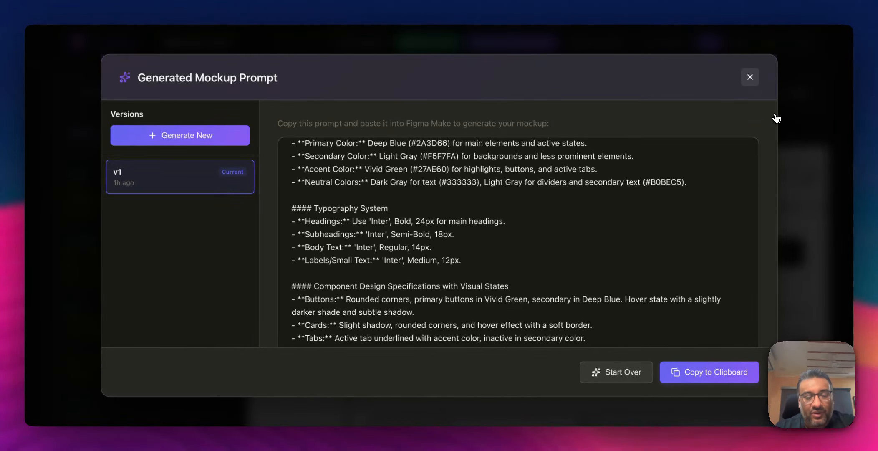
pyautogui.click(751, 79)
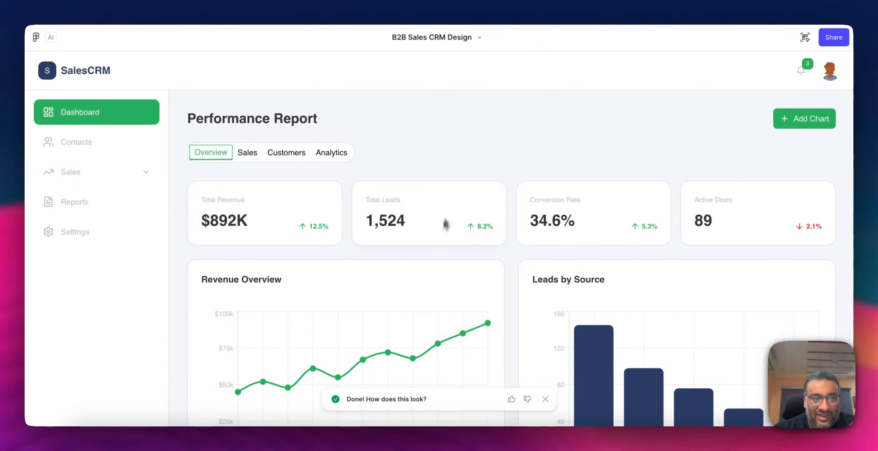
# - Inspect the B2B Sales CRM mockup generated in Figma Make, then switch back to TypMo
pyautogui.scroll(-3, 406, 308)
pyautogui.scroll(3, 406, 307)
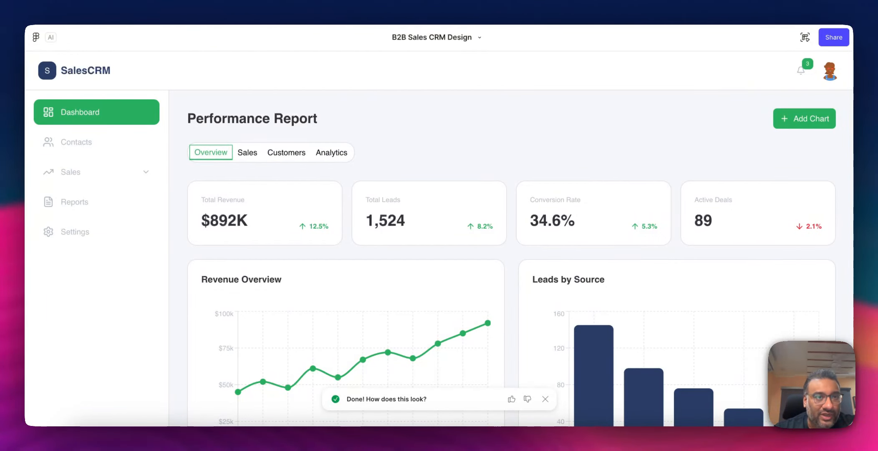
pyautogui.click(176, 25)
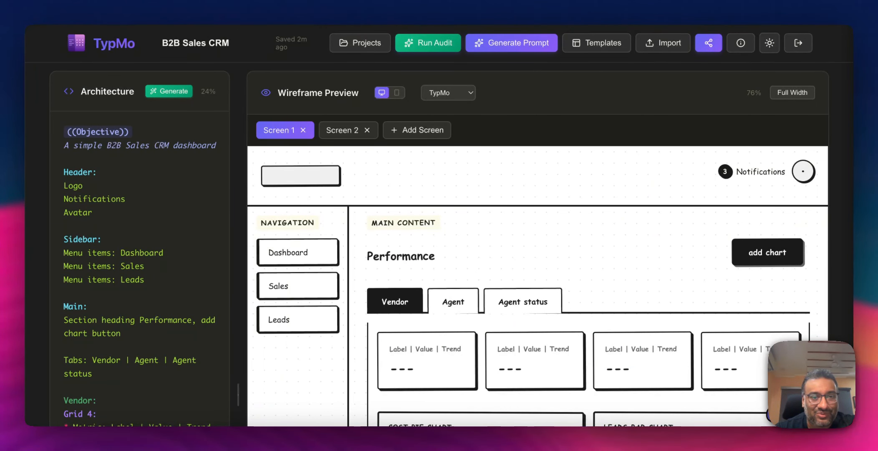
pyautogui.click(246, 25)
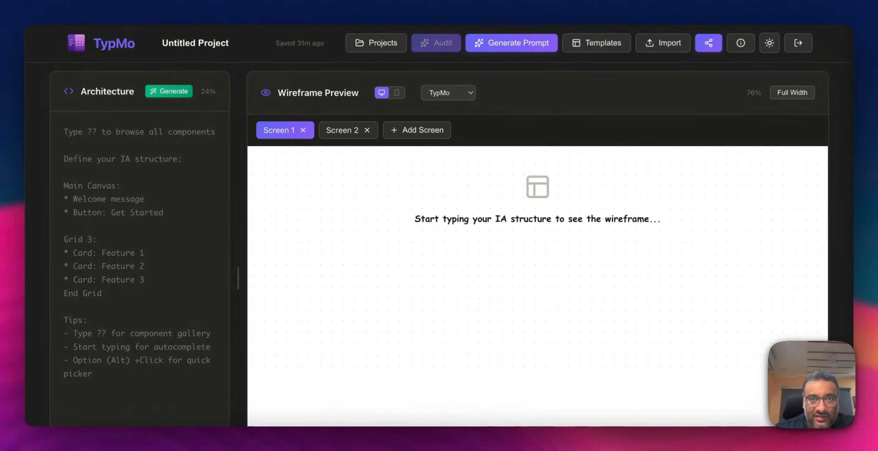
pyautogui.click(544, 0)
pyautogui.click(568, 3)
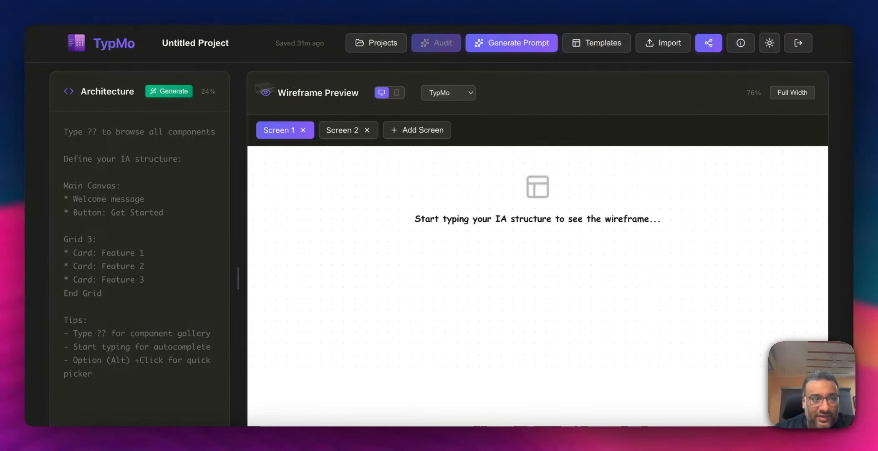
# - Generate an IA and wireframe from a pasted description of a LinkedIn-style three-column social feed interface
pyautogui.click(174, 93)
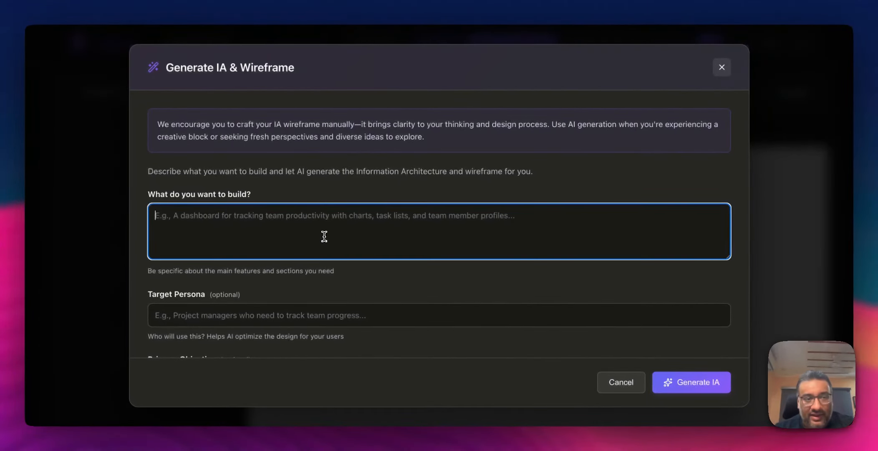
pyautogui.write('Create a social media feed interface like LinkedIn with a 3-column layout. Left sidebar (20%) shows navigation and profile summary. Center column (60%) displays the main feed with posts. Right sidebar (20%) shows trending topics and suggestions.')
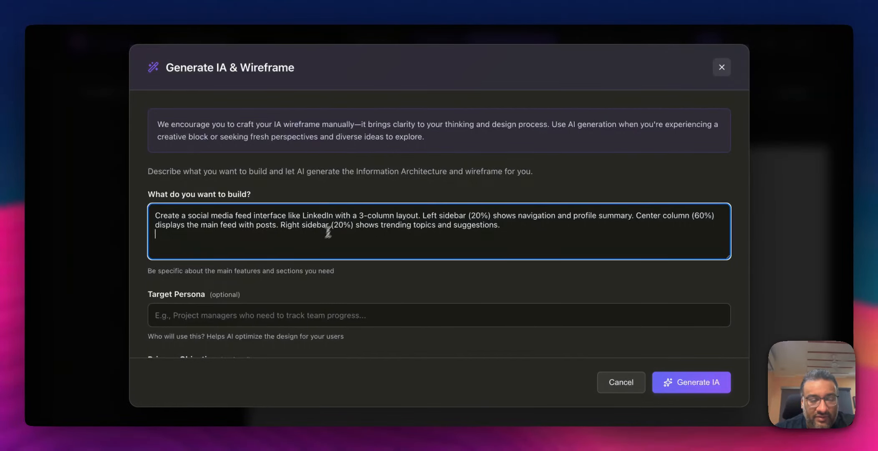
pyautogui.scroll(-3, 372, 245)
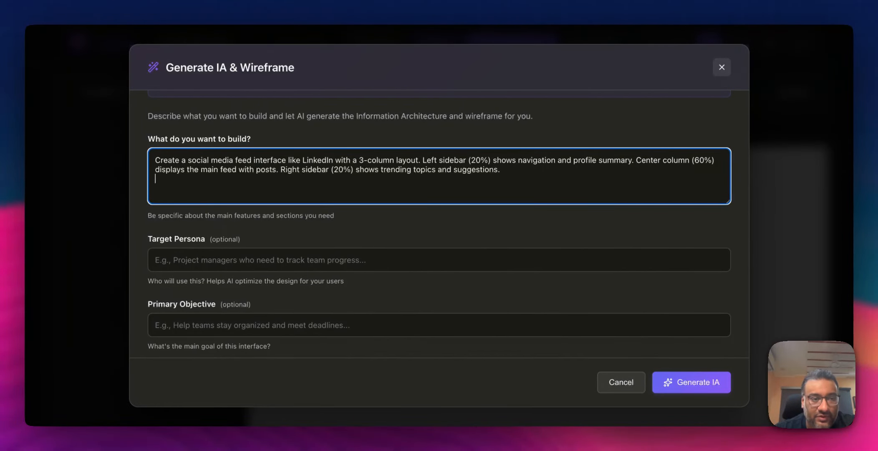
pyautogui.scroll(-4, 374, 246)
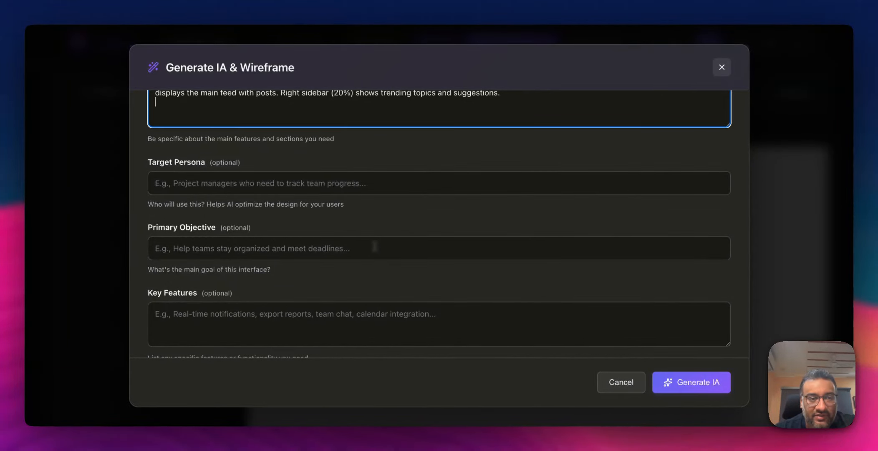
pyautogui.scroll(-2, 374, 246)
pyautogui.scroll(5, 373, 247)
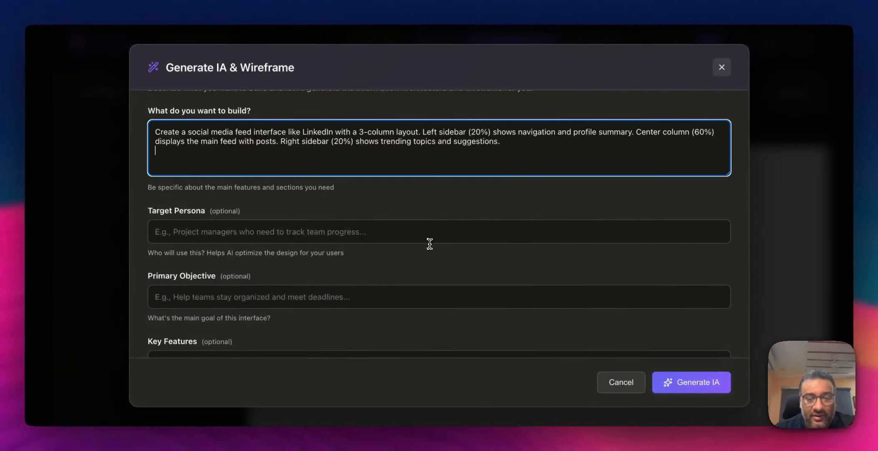
pyautogui.click(679, 383)
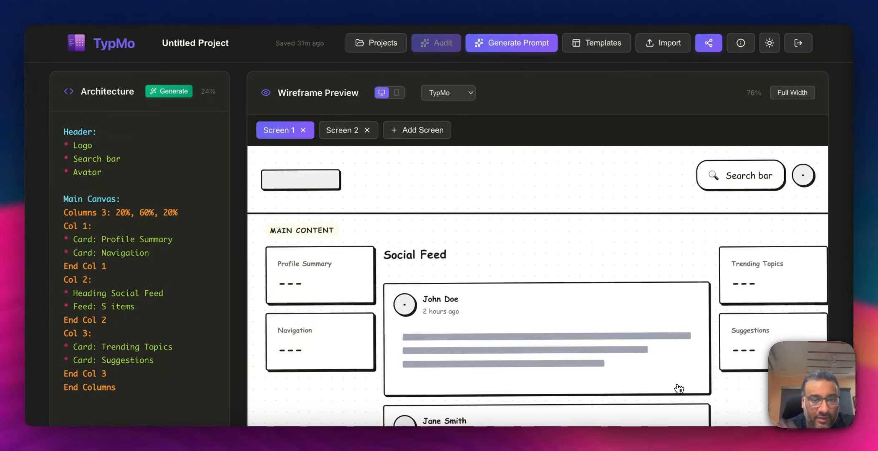
# - Scroll through the generated social feed architecture and wireframe to examine its columns and feed cards
pyautogui.scroll(-3, 509, 288)
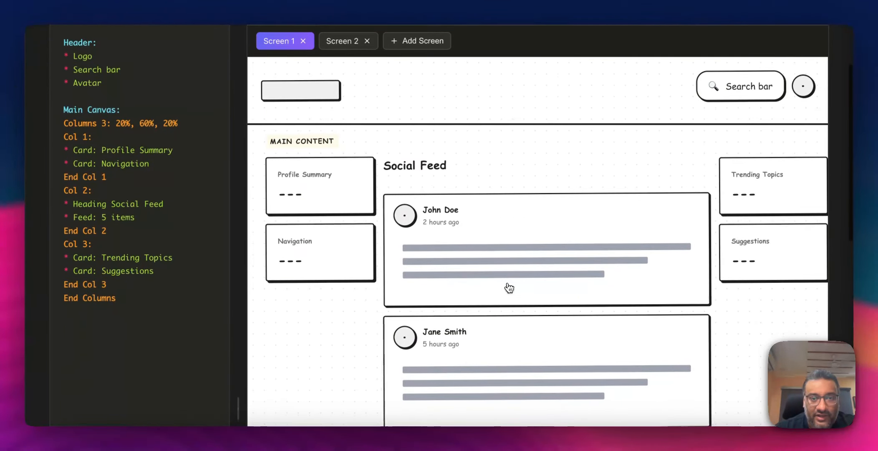
pyautogui.scroll(-3, 509, 288)
pyautogui.scroll(4, 509, 288)
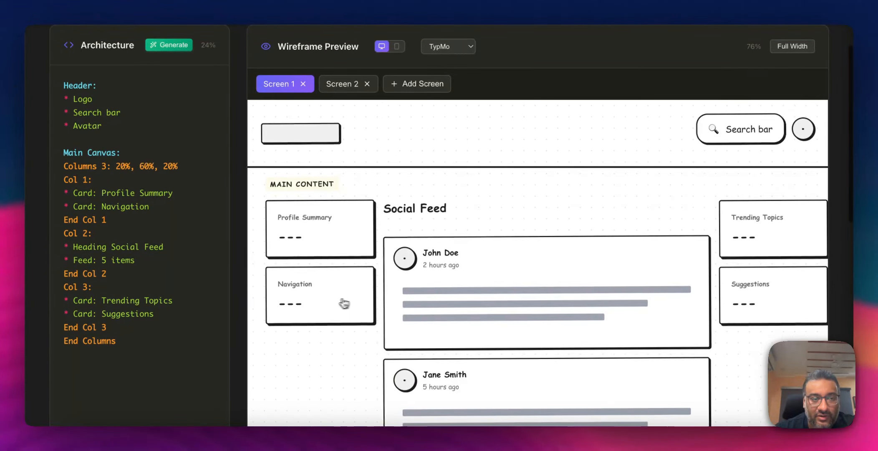
pyautogui.scroll(-5, 490, 268)
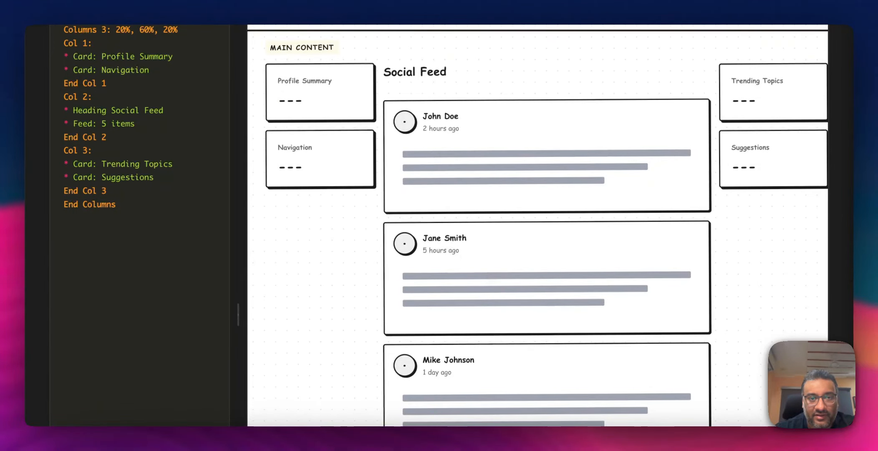
pyautogui.scroll(4, 491, 278)
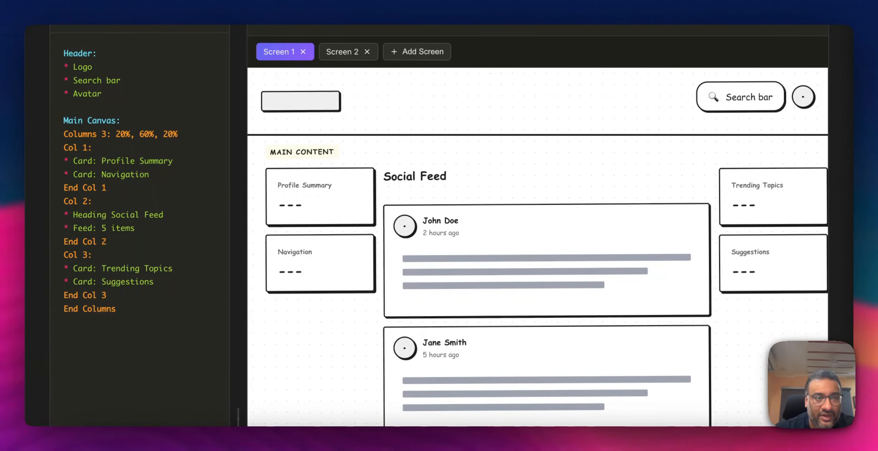
pyautogui.scroll(2, 441, 230)
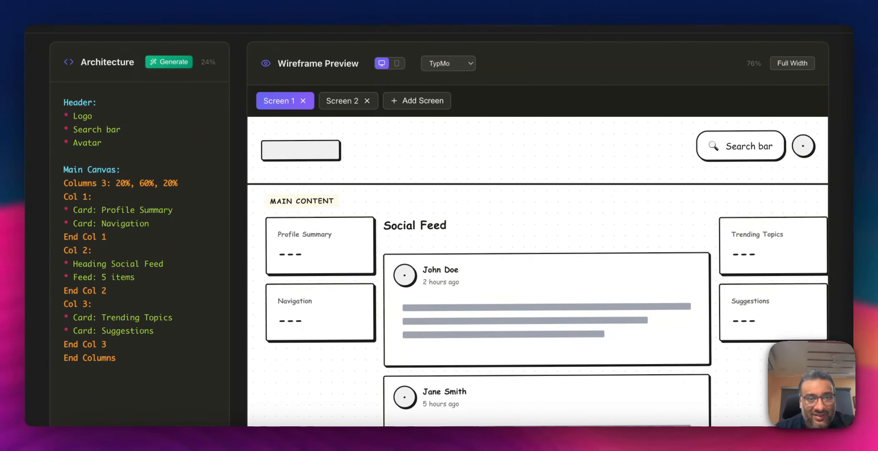
pyautogui.scroll(1, 441, 230)
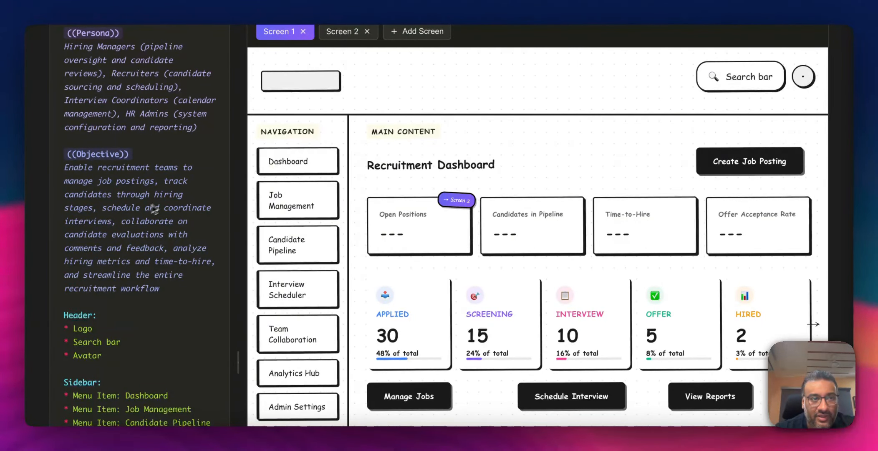
# - Examine the Recruitment Dashboard project's architecture and wireframe from pipeline cards to the jobs table
pyautogui.scroll(2, 140, 212)
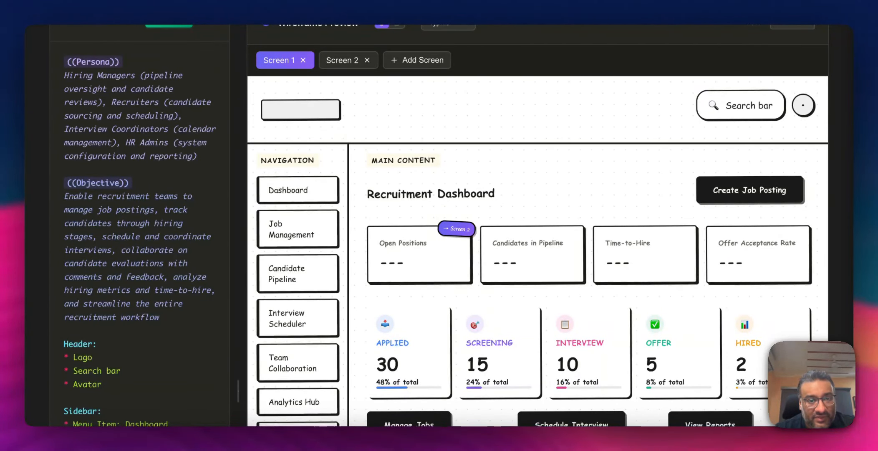
pyautogui.scroll(-12, 343, 228)
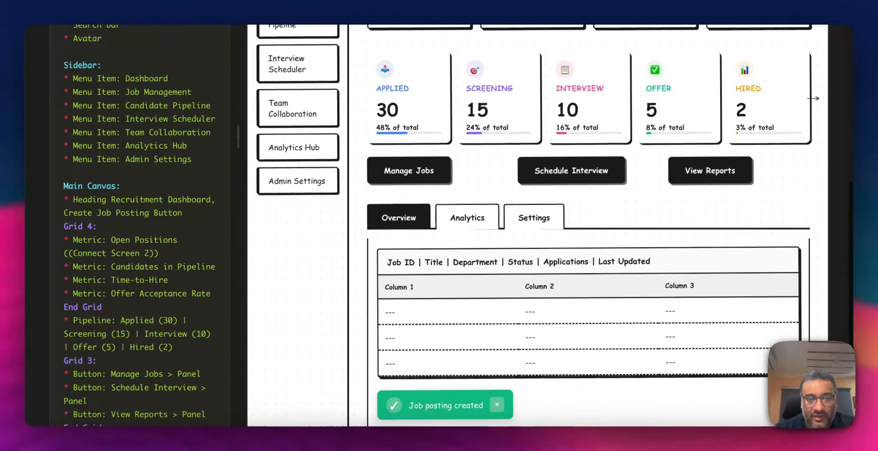
pyautogui.scroll(-3, 458, 226)
pyautogui.scroll(4, 458, 226)
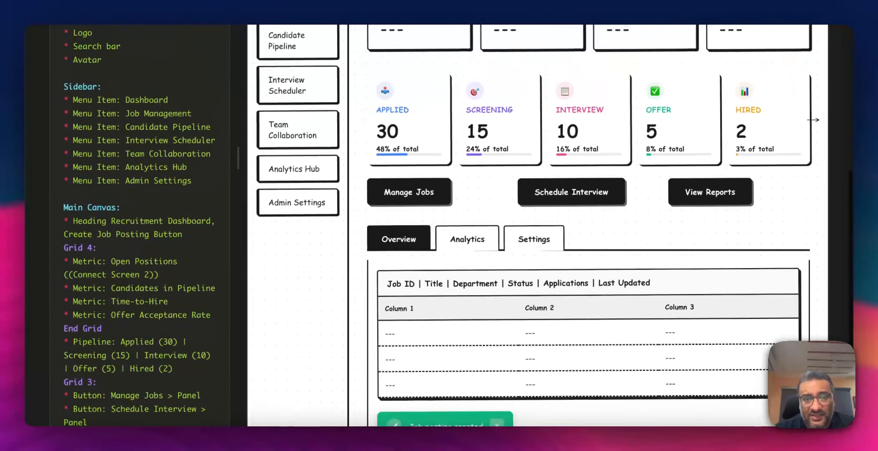
pyautogui.scroll(14, 458, 226)
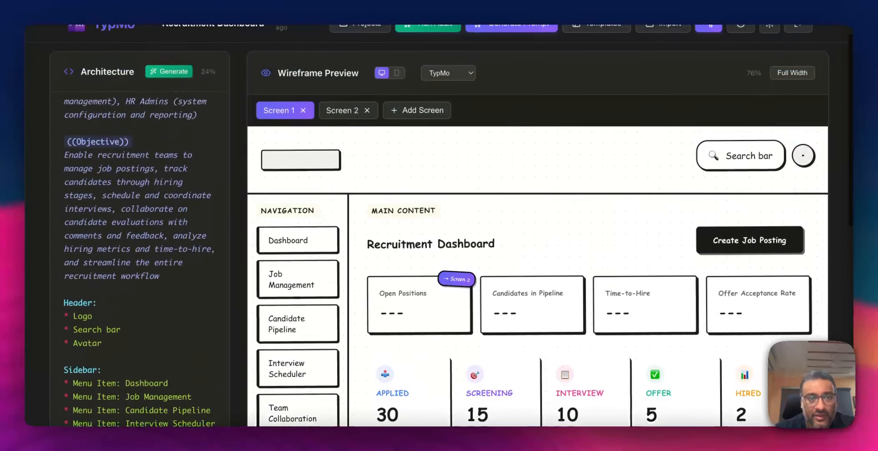
pyautogui.scroll(1, 458, 226)
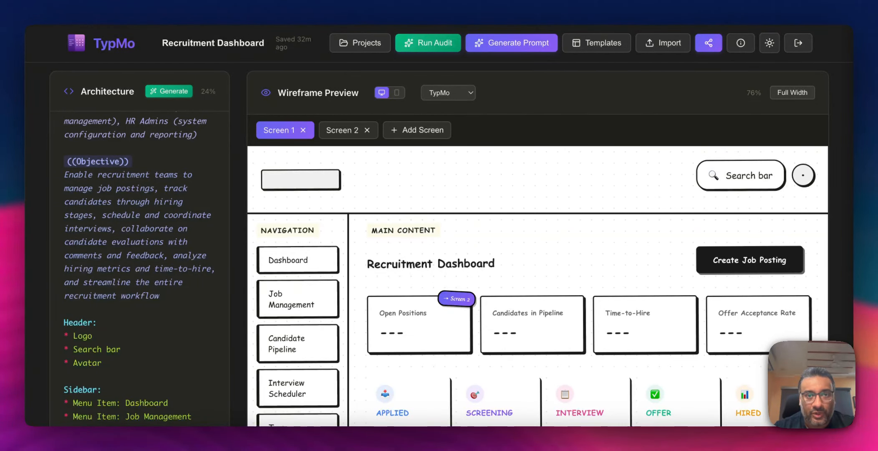
# - Open the prompt generator for the Claude / Cursor platform and select the v3 version
pyautogui.click(517, 41)
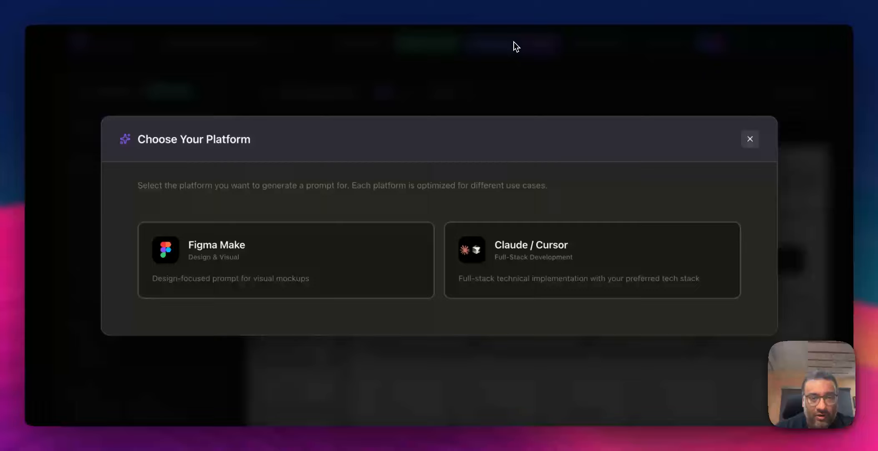
pyautogui.click(523, 259)
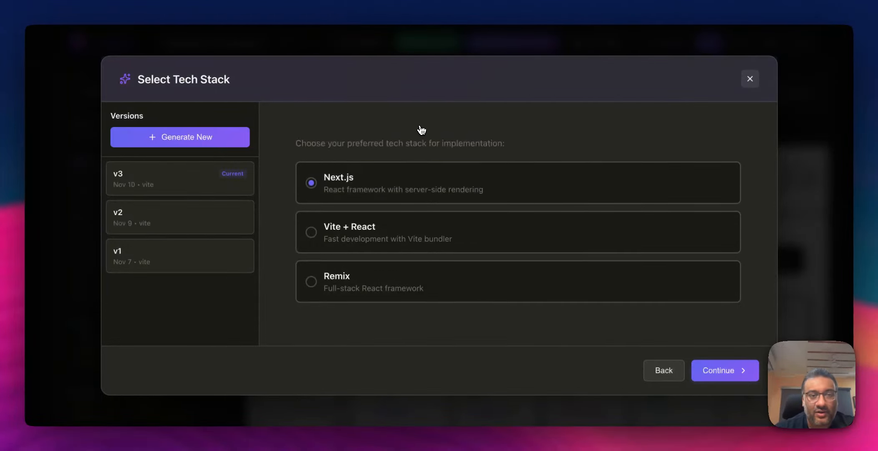
pyautogui.click(141, 188)
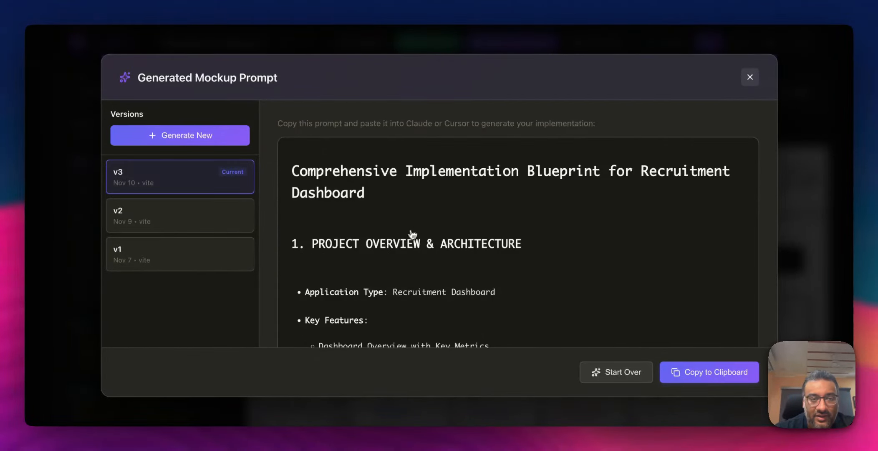
# - Read the implementation blueprint's project overview, key features, user flows and project structure
pyautogui.scroll(-2, 405, 240)
pyautogui.scroll(1, 406, 237)
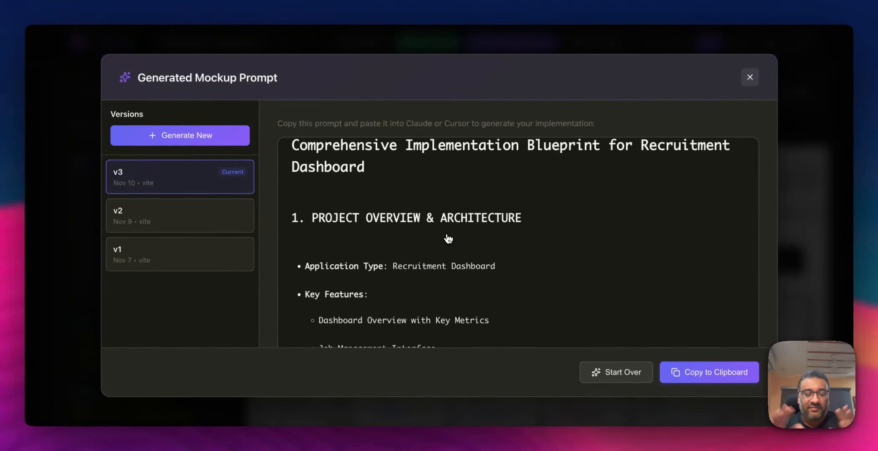
pyautogui.scroll(-1, 524, 244)
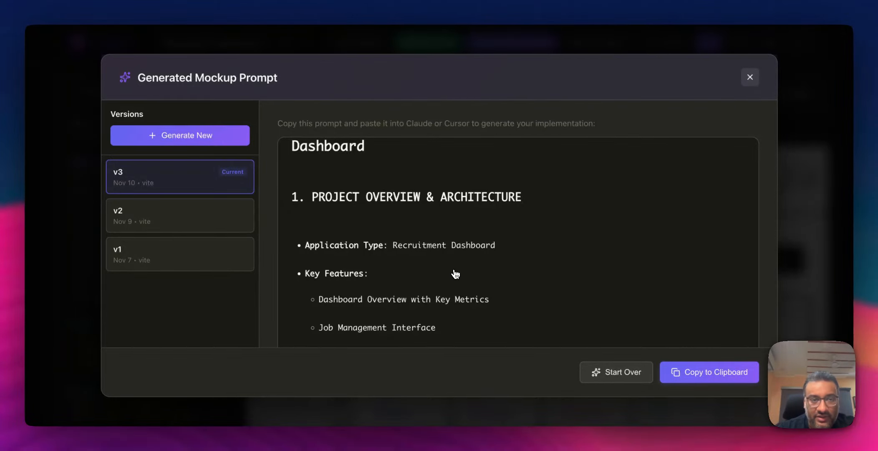
pyautogui.scroll(-2, 454, 275)
pyautogui.scroll(-1, 455, 275)
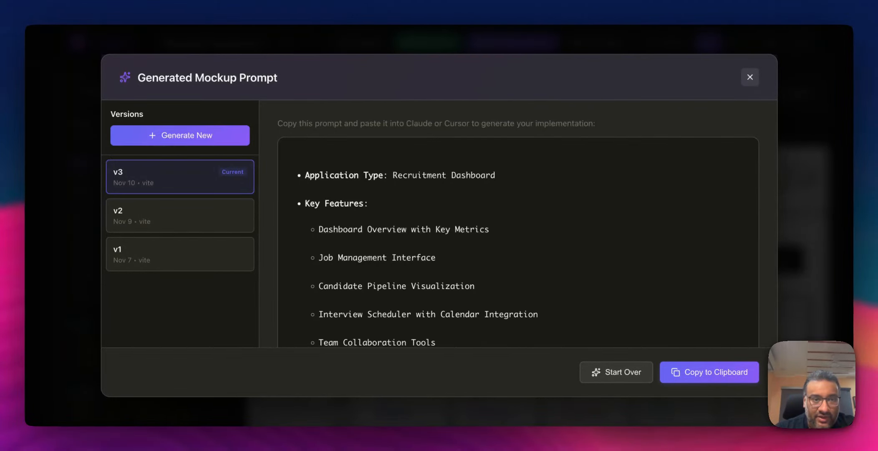
pyautogui.scroll(-1, 518, 242)
pyautogui.scroll(-8, 455, 277)
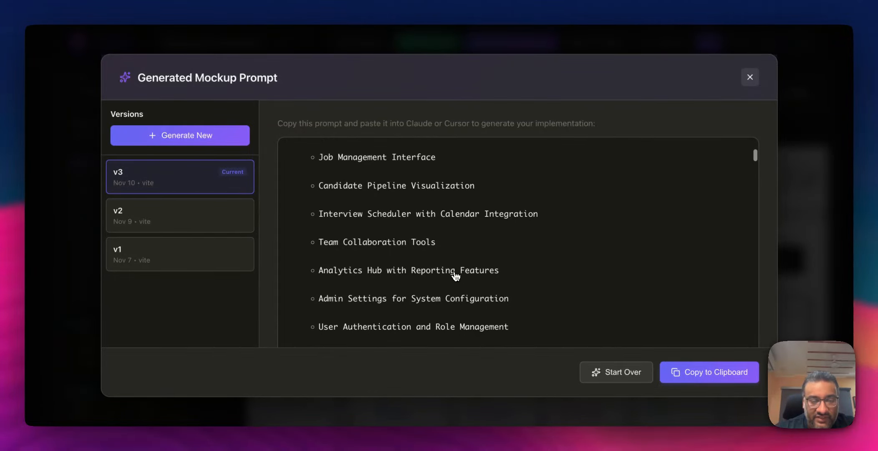
pyautogui.scroll(-5, 454, 276)
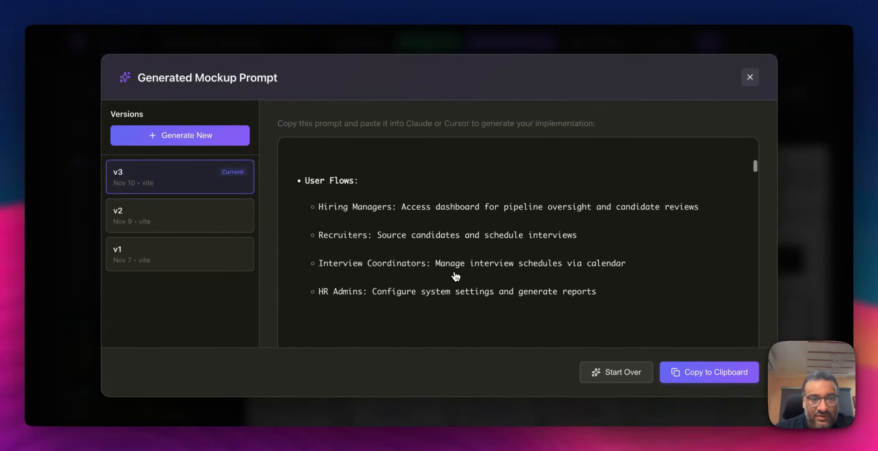
pyautogui.scroll(-6, 455, 275)
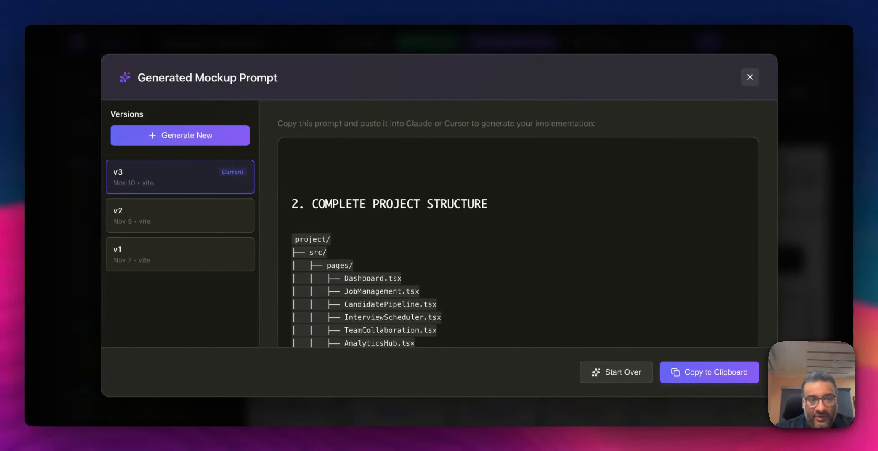
# - Scroll through the implementation prompt's project structure, data models, components, routing, state, API and UI sections, then close it
pyautogui.scroll(-2, 455, 276)
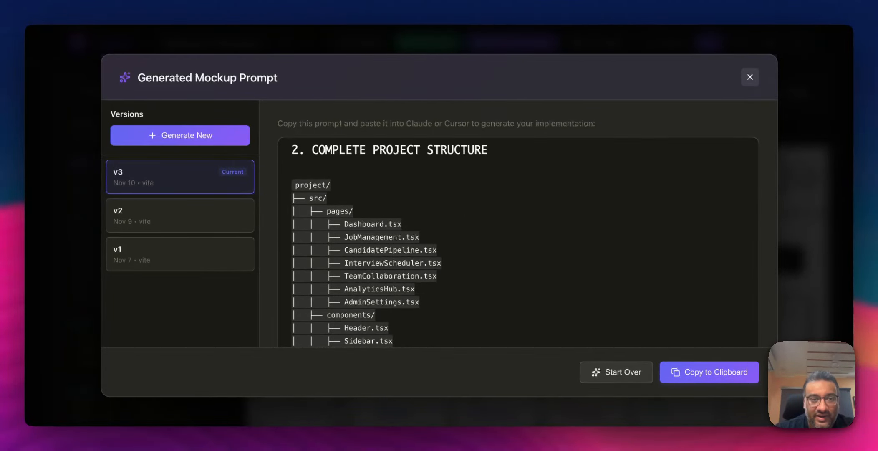
pyautogui.scroll(-6, 455, 275)
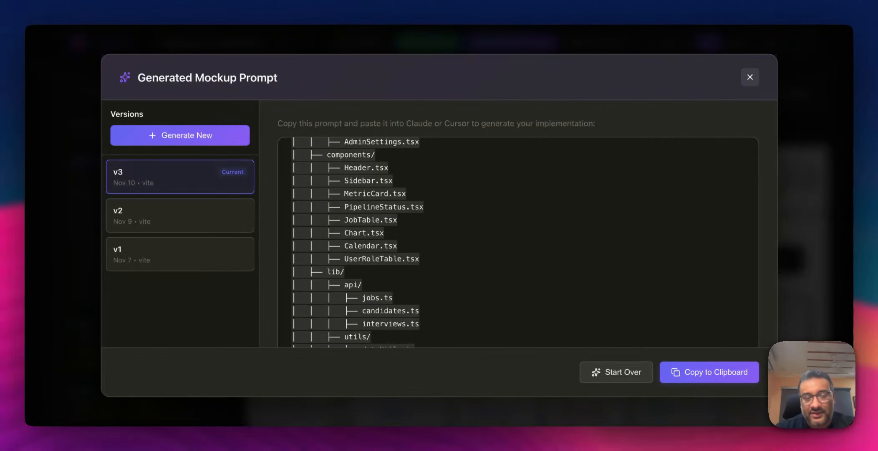
pyautogui.scroll(5, 518, 242)
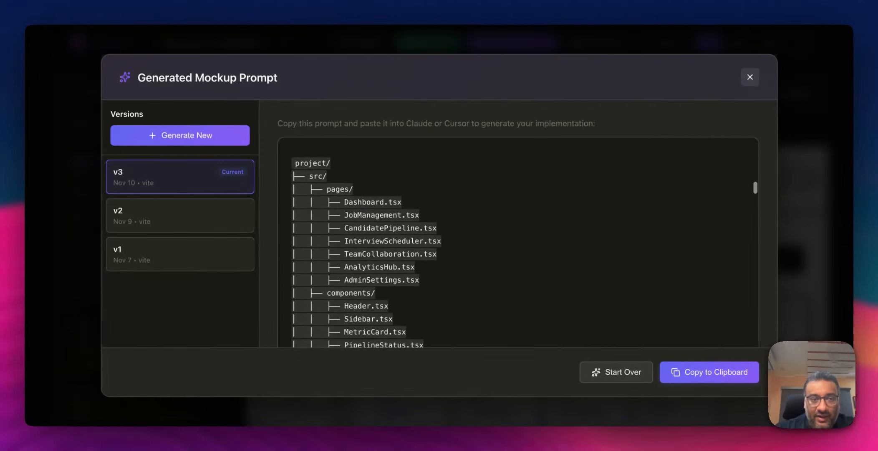
pyautogui.scroll(-10, 517, 242)
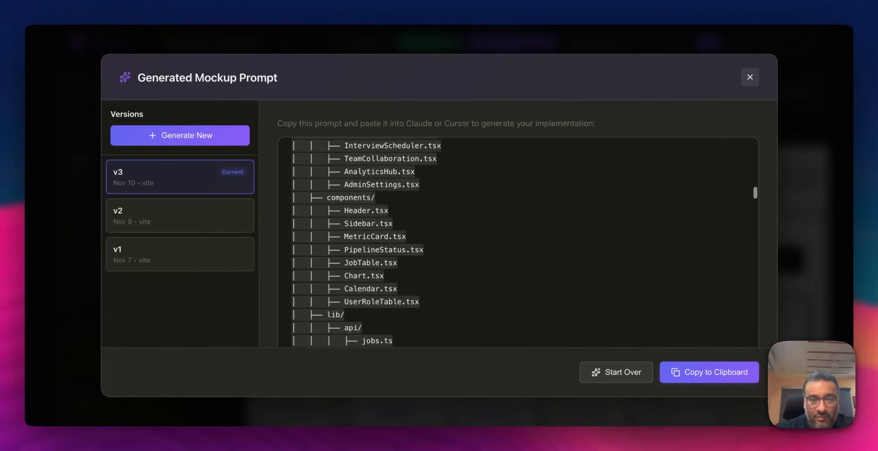
pyautogui.scroll(-4, 517, 242)
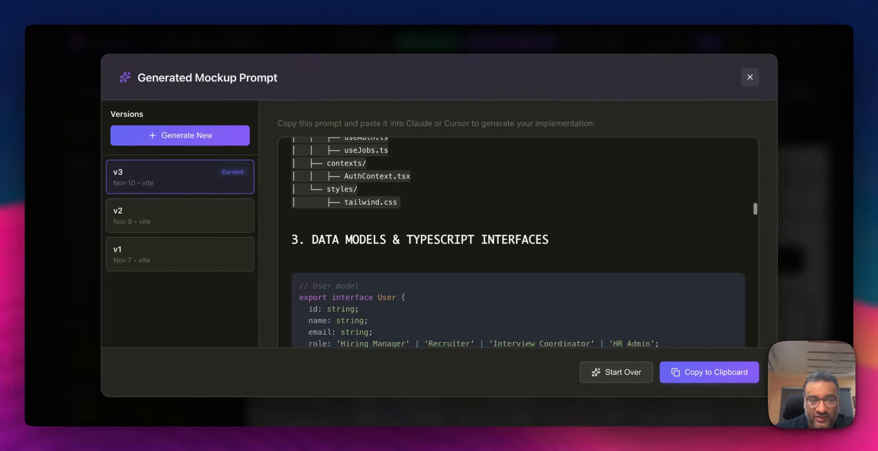
pyautogui.scroll(-3, 517, 242)
pyautogui.scroll(-2, 518, 242)
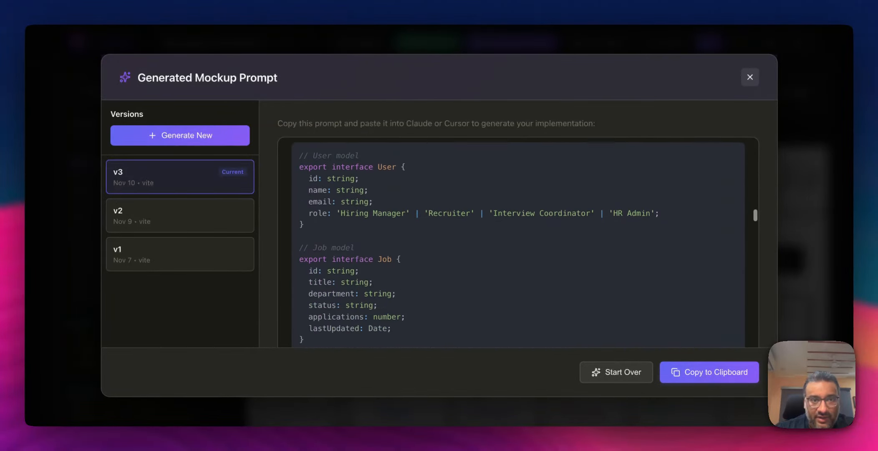
pyautogui.scroll(-7, 518, 242)
pyautogui.scroll(-15, 517, 242)
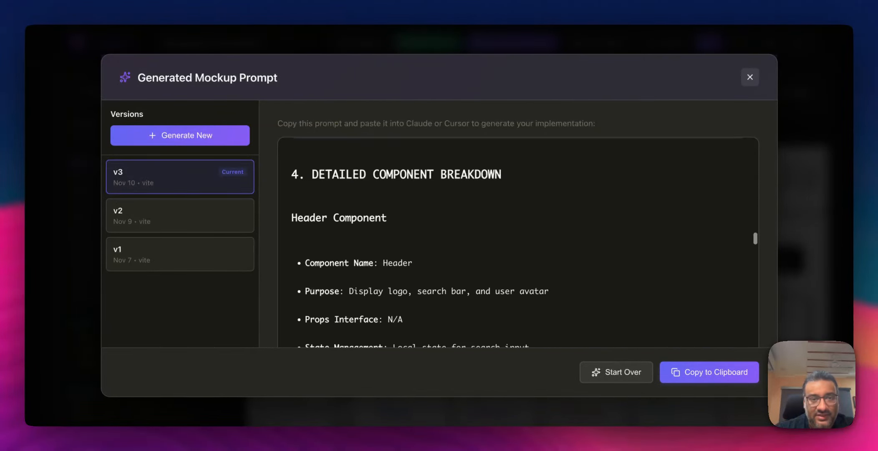
pyautogui.scroll(-10, 518, 242)
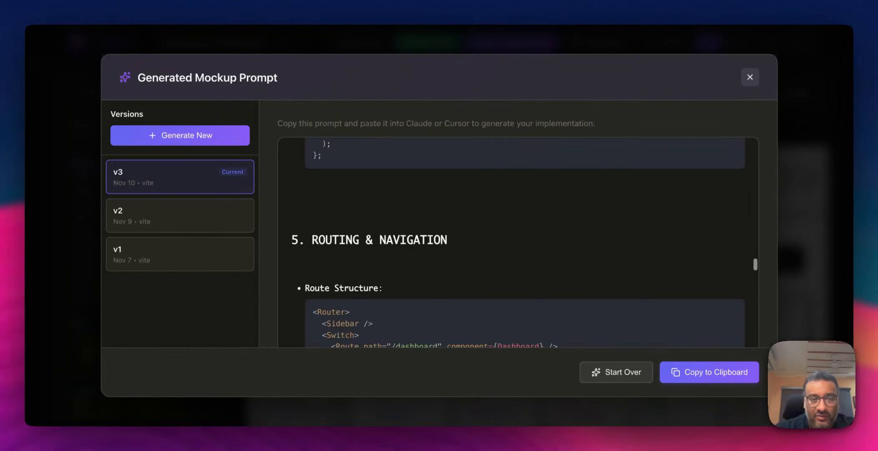
pyautogui.scroll(-10, 518, 243)
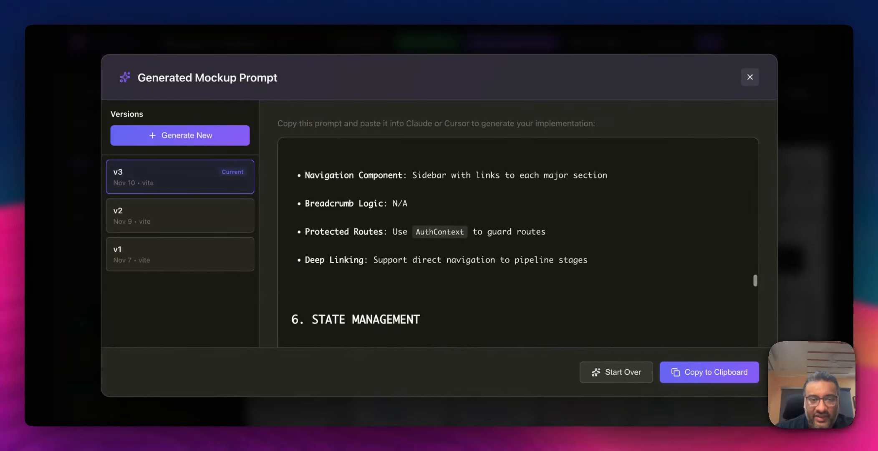
pyautogui.scroll(-15, 456, 276)
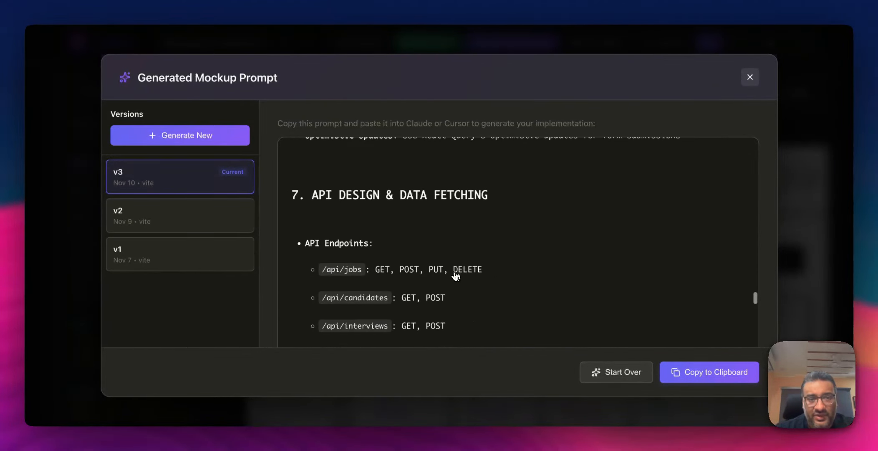
pyautogui.scroll(-5, 455, 277)
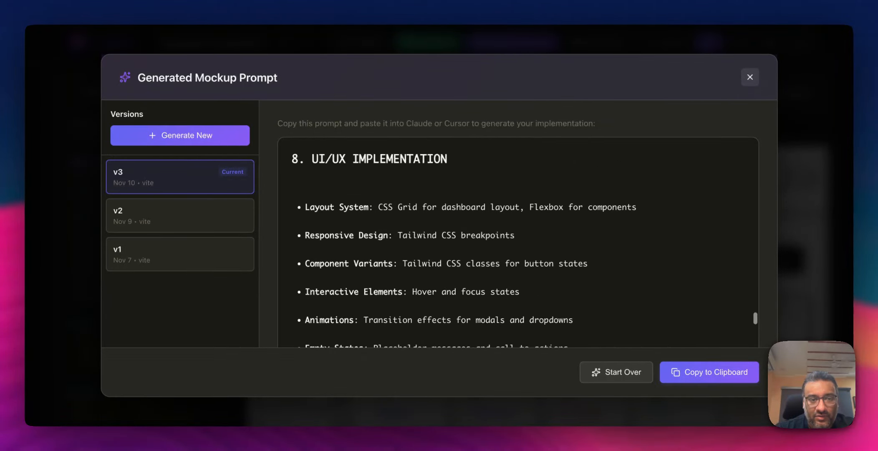
pyautogui.scroll(-4, 618, 309)
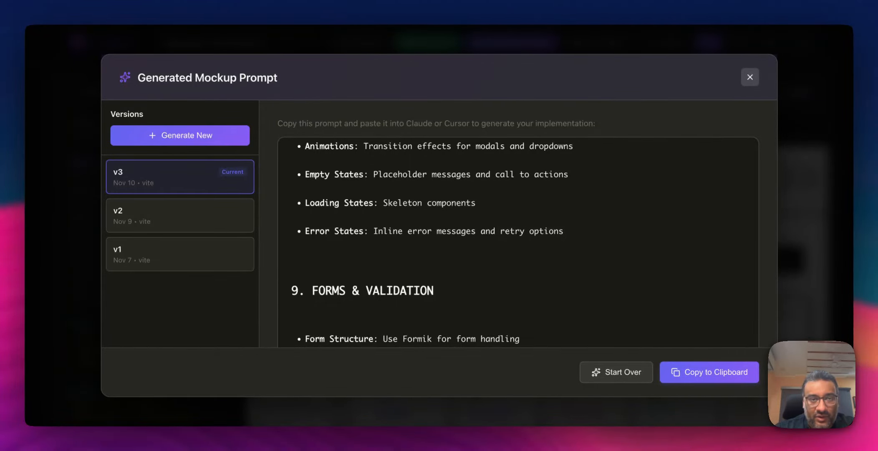
pyautogui.click(756, 81)
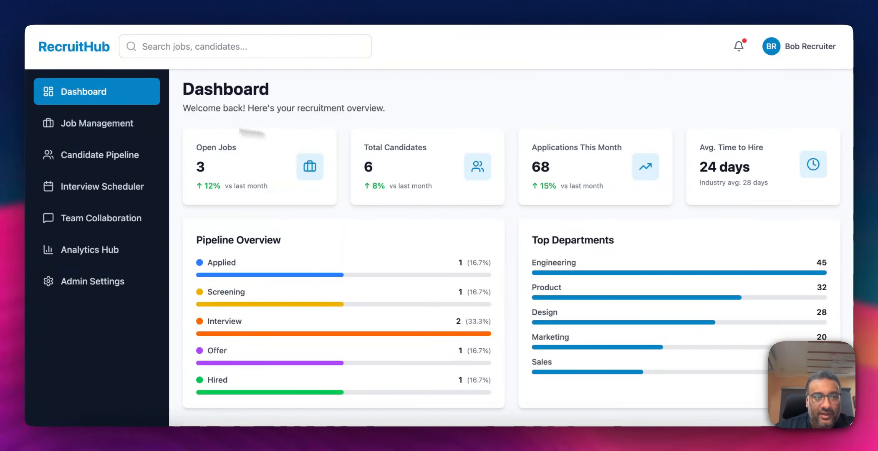
# - Browse the built RecruitHub app's Dashboard, Job Management and Candidate Pipeline pages
pyautogui.click(87, 115)
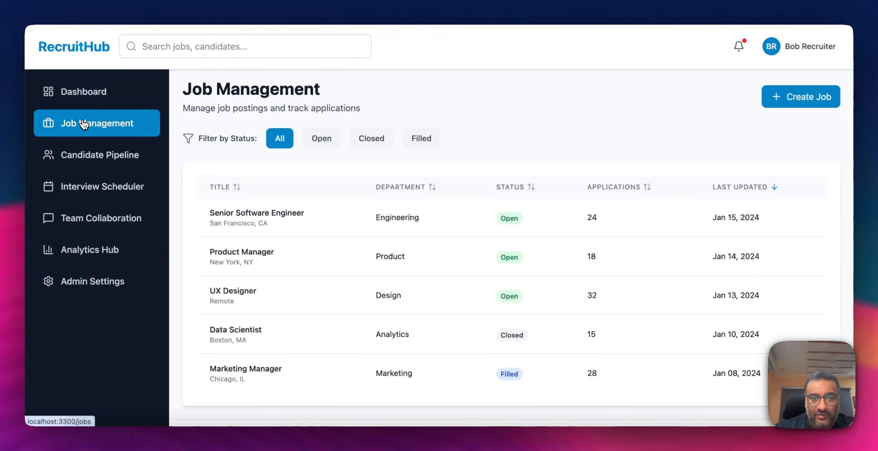
pyautogui.click(94, 100)
pyautogui.click(94, 157)
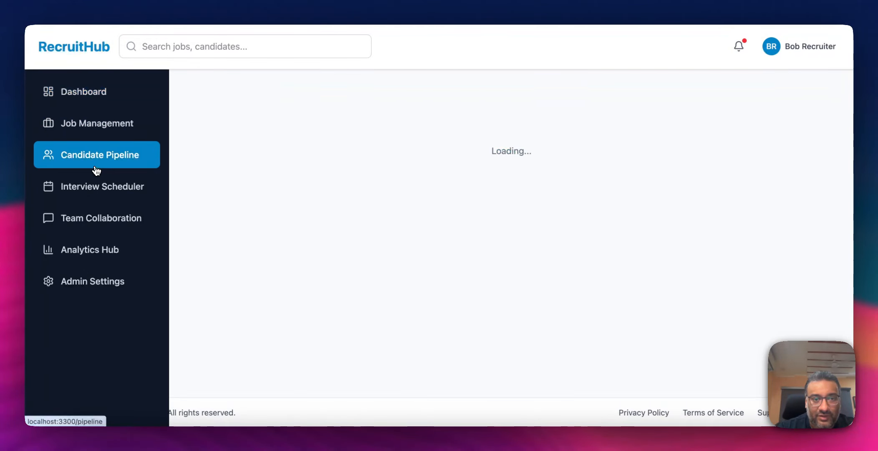
pyautogui.click(100, 124)
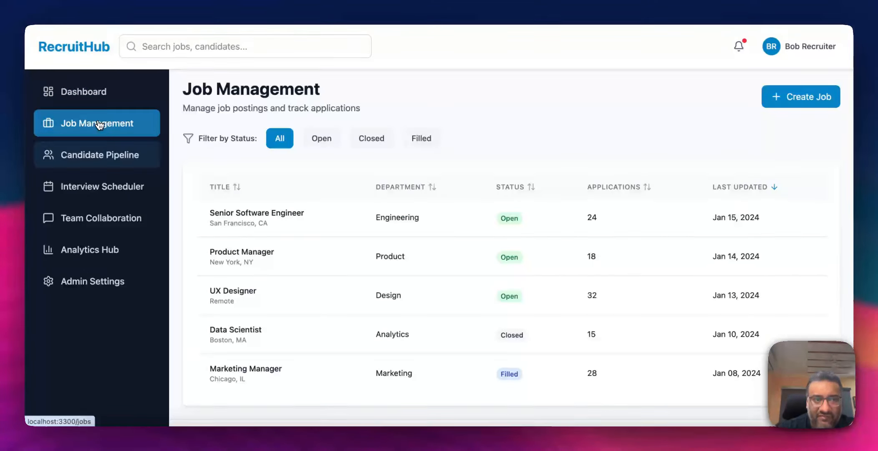
pyautogui.click(92, 96)
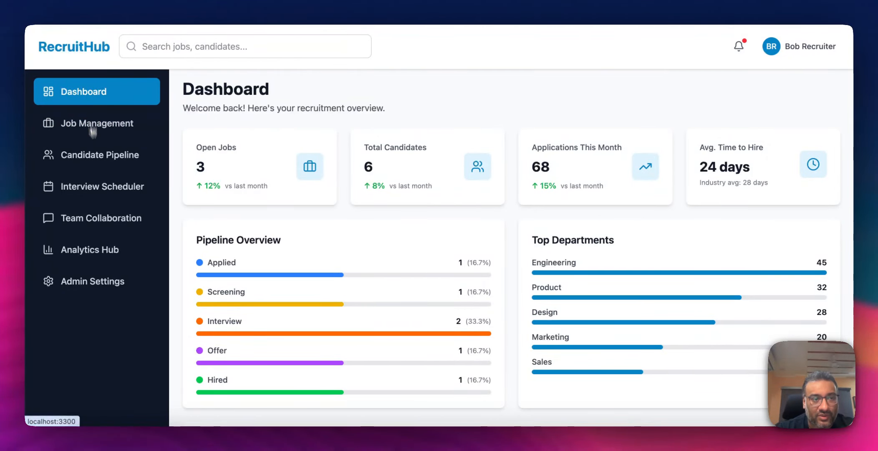
pyautogui.click(96, 190)
pyautogui.click(102, 157)
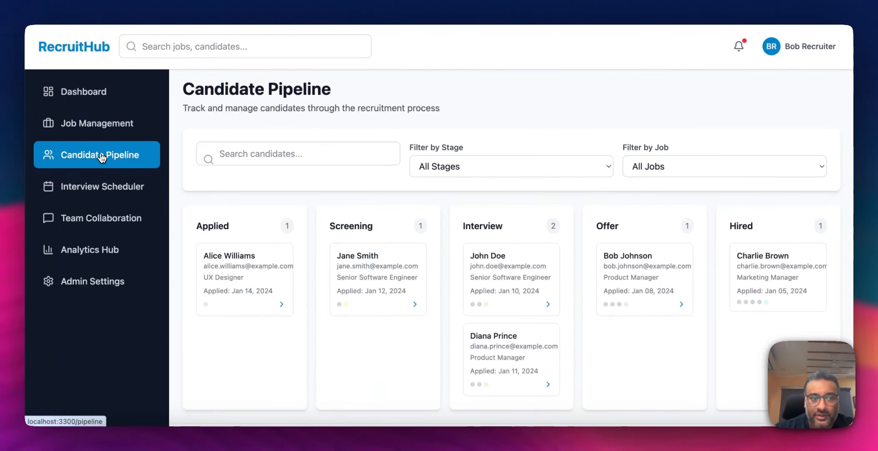
pyautogui.click(104, 123)
pyautogui.click(104, 92)
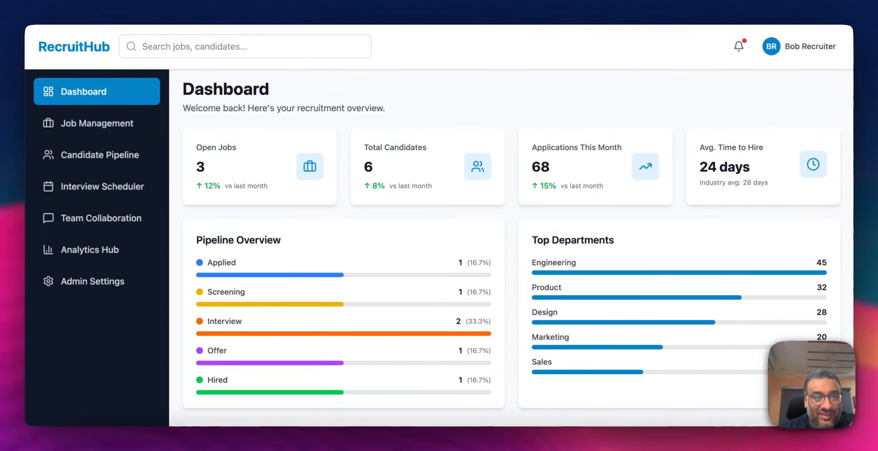
# - Import the hand-drawn sketch image Screenshot 2025-11-09 at 10.55.47 AM into the Customer Portal wireframe
pyautogui.click(350, 1)
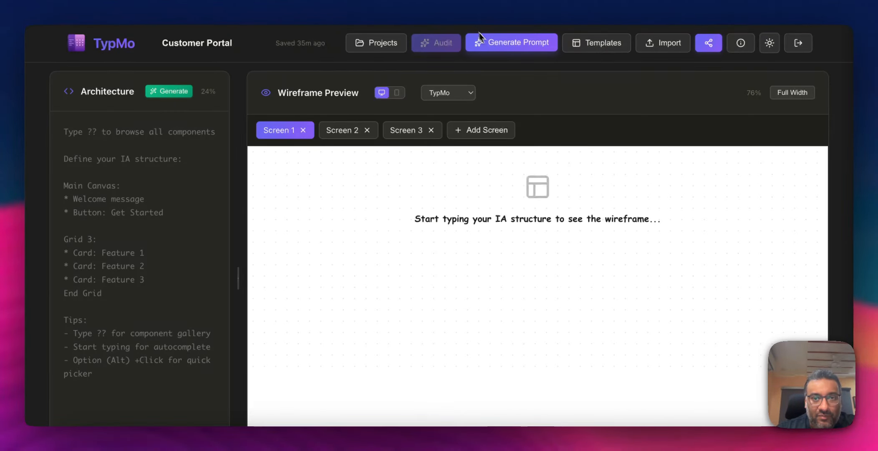
pyautogui.click(664, 45)
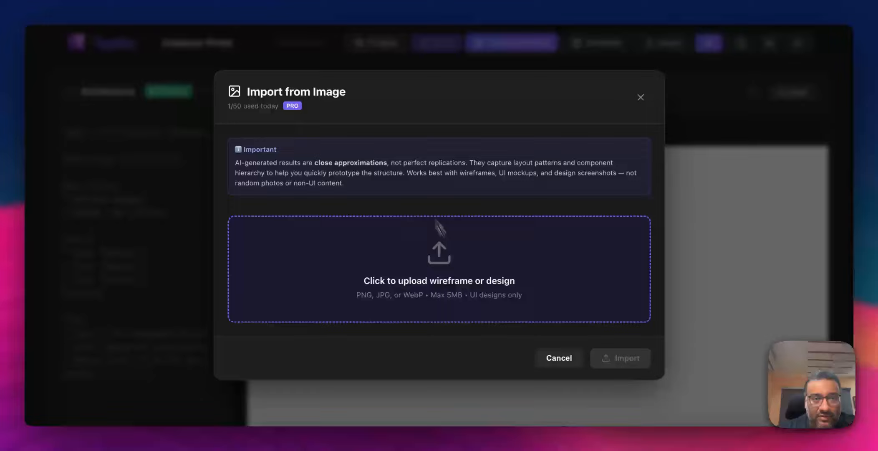
pyautogui.click(439, 228)
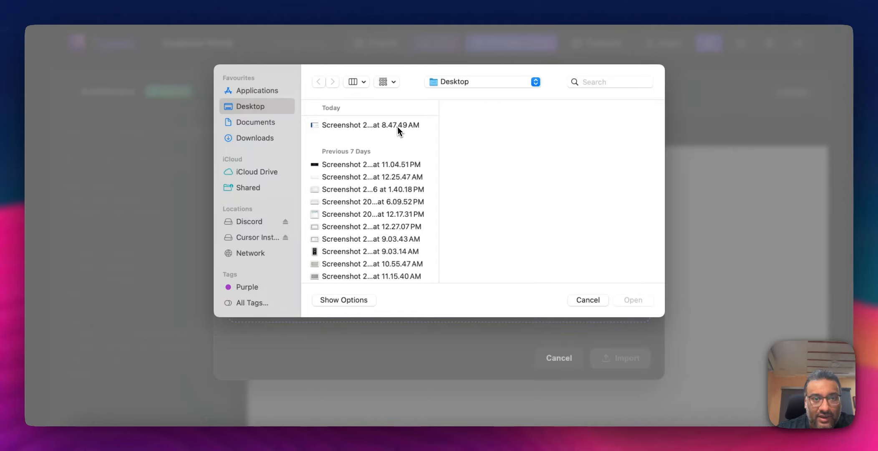
pyautogui.click(364, 264)
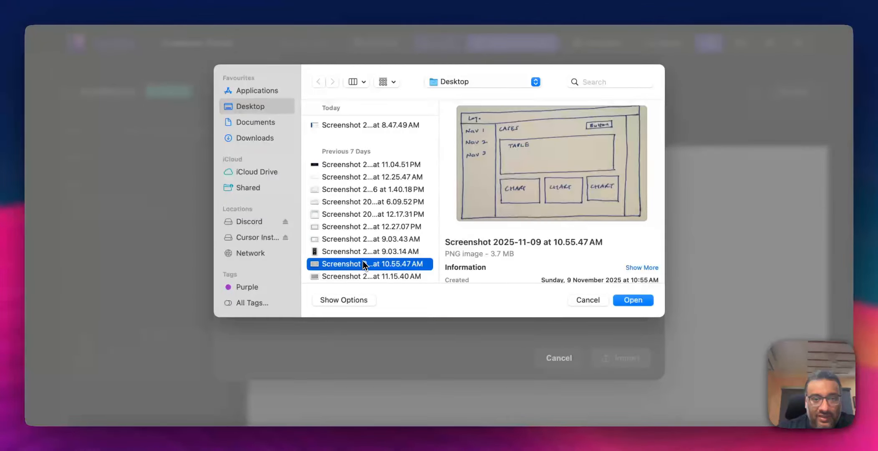
pyautogui.click(630, 301)
pyautogui.click(625, 380)
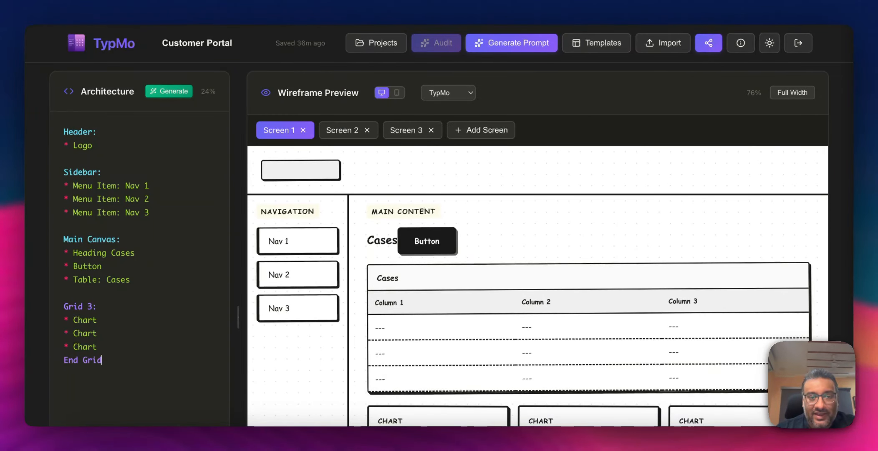
# - Replace the separate Button line in the architecture so the heading line reads Heading Cases, new button
pyautogui.scroll(-3, 593, 228)
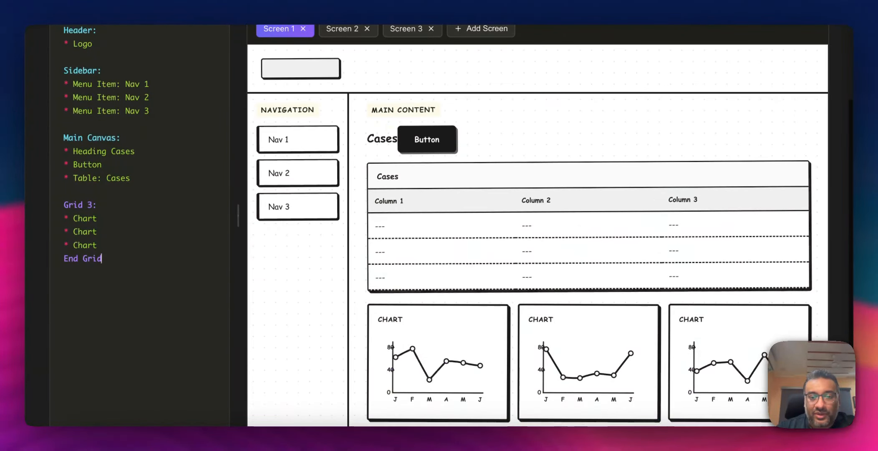
pyautogui.scroll(-1, 516, 271)
pyautogui.scroll(3, 510, 274)
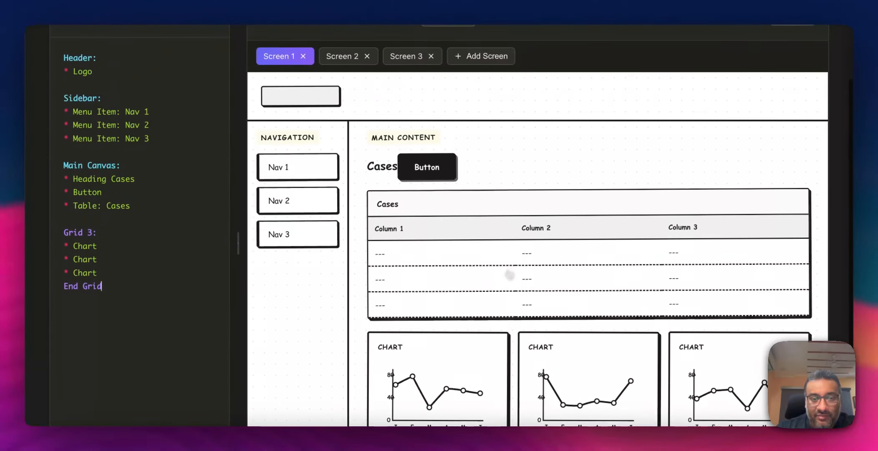
pyautogui.scroll(-1, 508, 274)
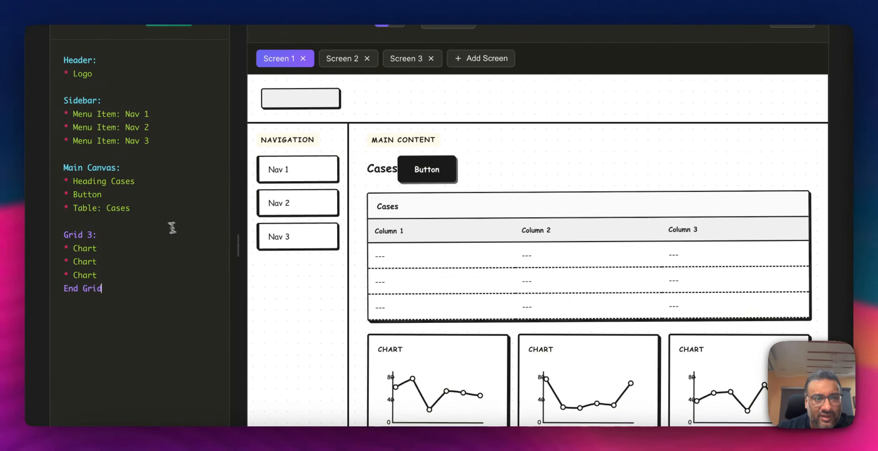
pyautogui.scroll(1, 163, 226)
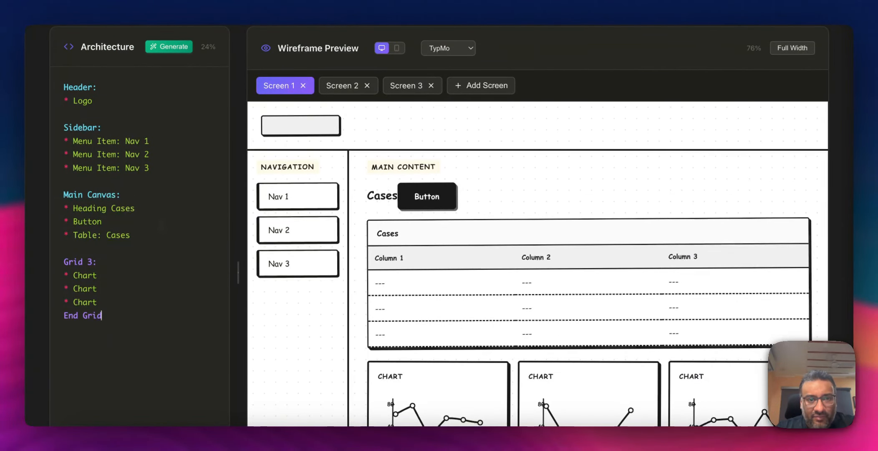
pyautogui.moveTo(115, 222); pyautogui.dragTo(59, 221)
pyautogui.press('BackSpace')
pyautogui.press('BackSpace')
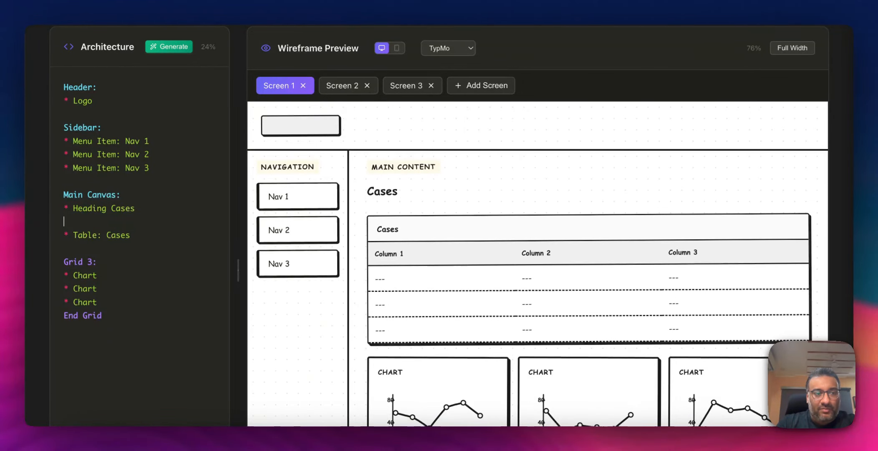
pyautogui.write(', ')
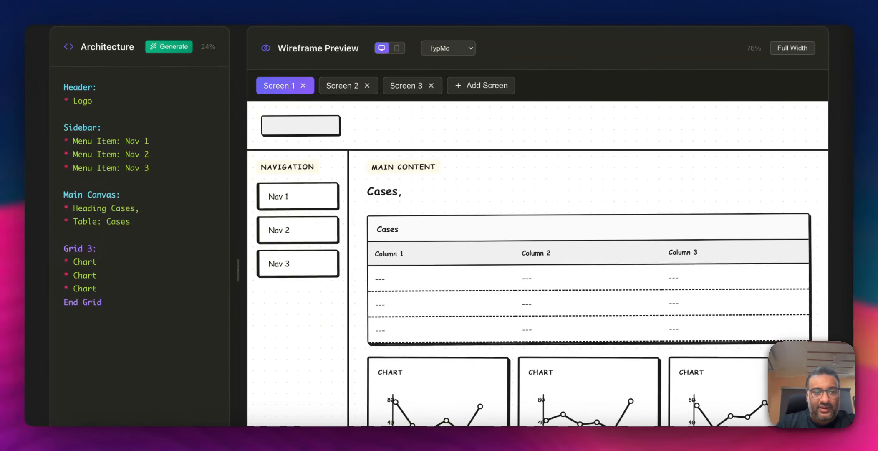
pyautogui.write('new ')
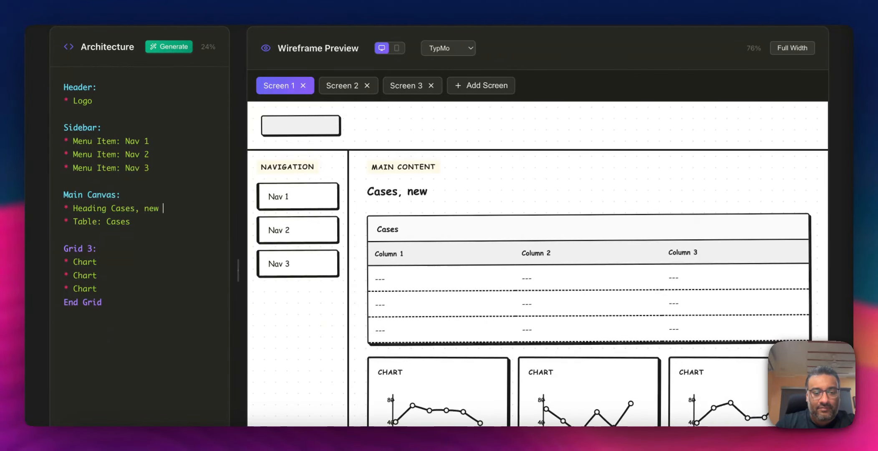
pyautogui.write('button')
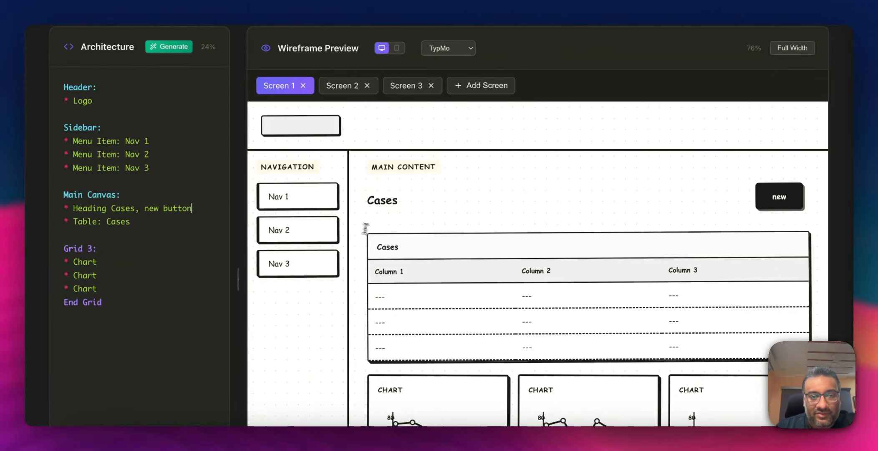
pyautogui.scroll(-3, 429, 247)
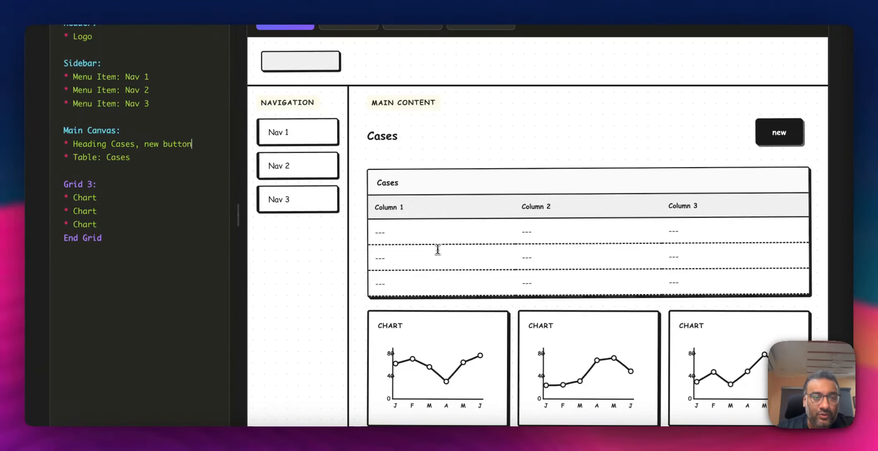
pyautogui.scroll(3, 504, 228)
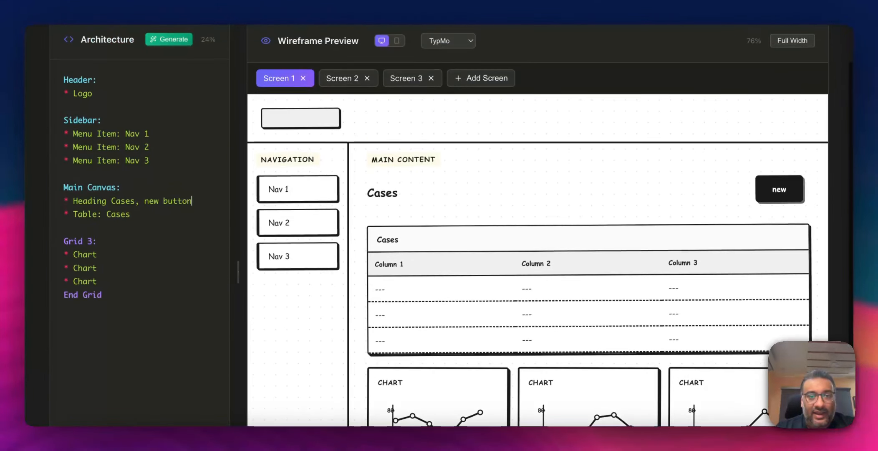
pyautogui.scroll(3, 505, 228)
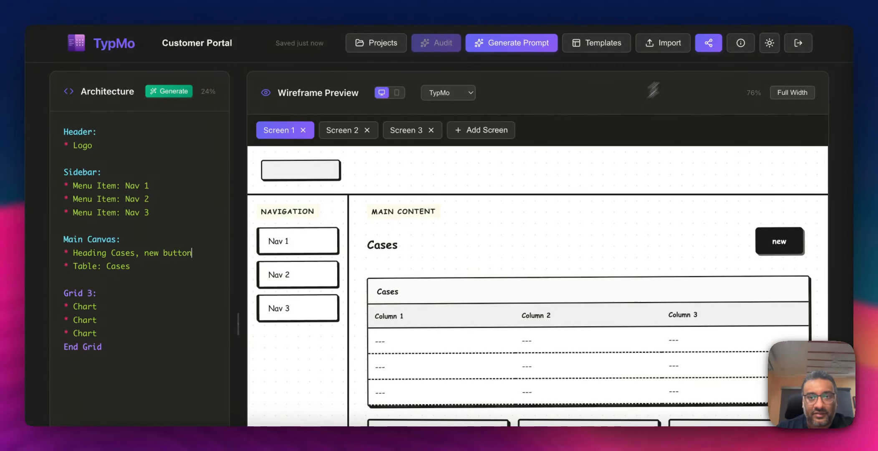
# - Copy the shareable prototype link for the Customer Portal project
pyautogui.click(710, 44)
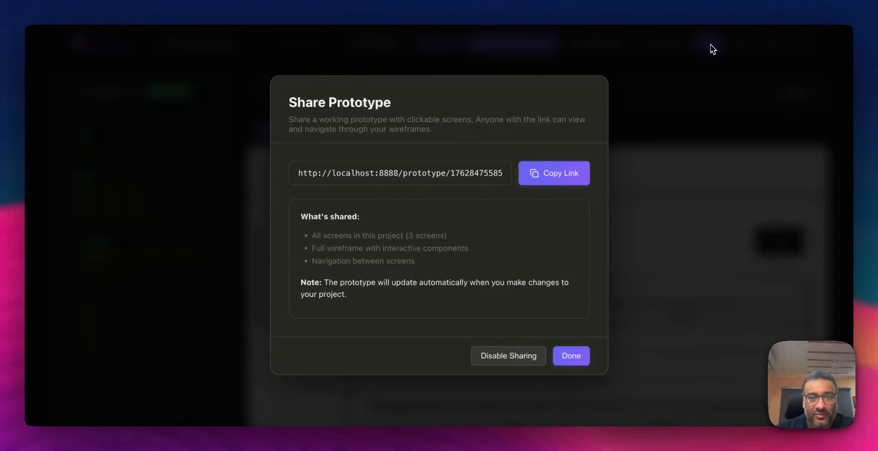
pyautogui.click(559, 175)
pyautogui.click(571, 356)
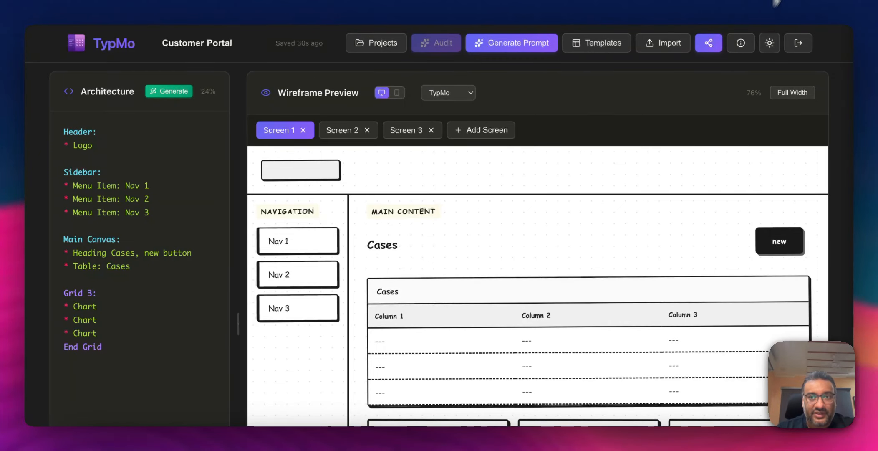
# - Open the copied prototype link in a new browser tab
pyautogui.press('super+v')
pyautogui.press('Return')
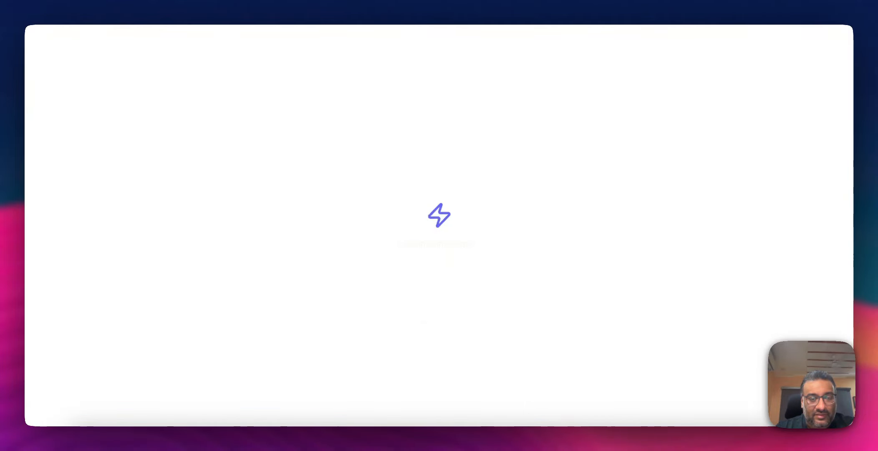
pyautogui.scroll(-3, 428, 326)
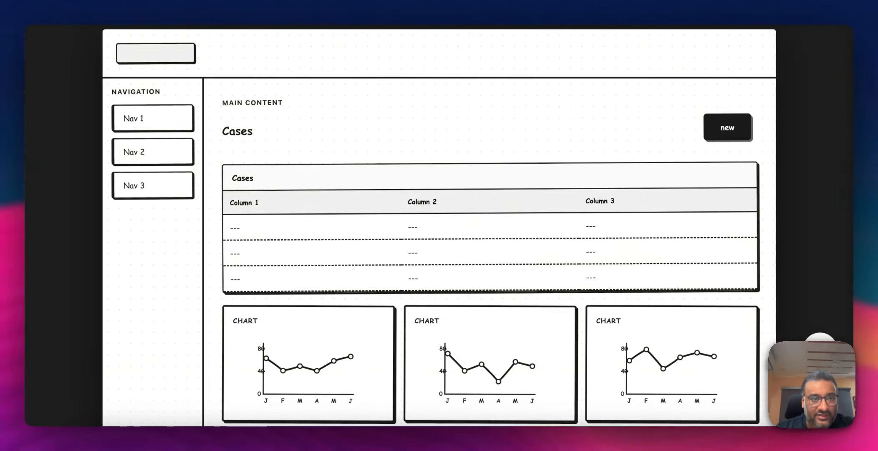
# - Add a comment on the Cases table in the shared prototype reading "Let's add more data here"
pyautogui.click(820, 348)
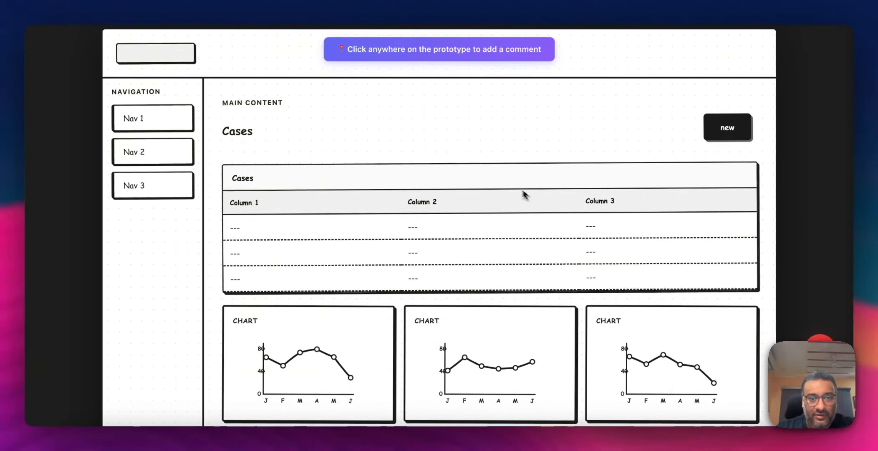
pyautogui.click(479, 175)
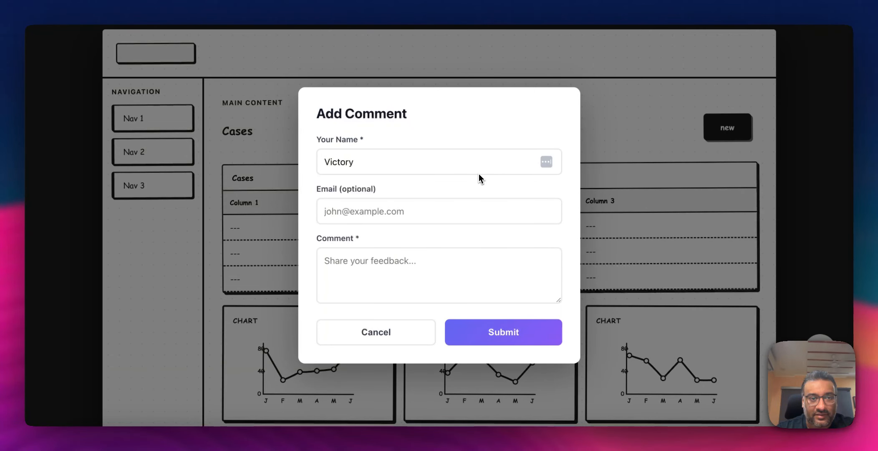
pyautogui.click(408, 265)
pyautogui.write('Ad')
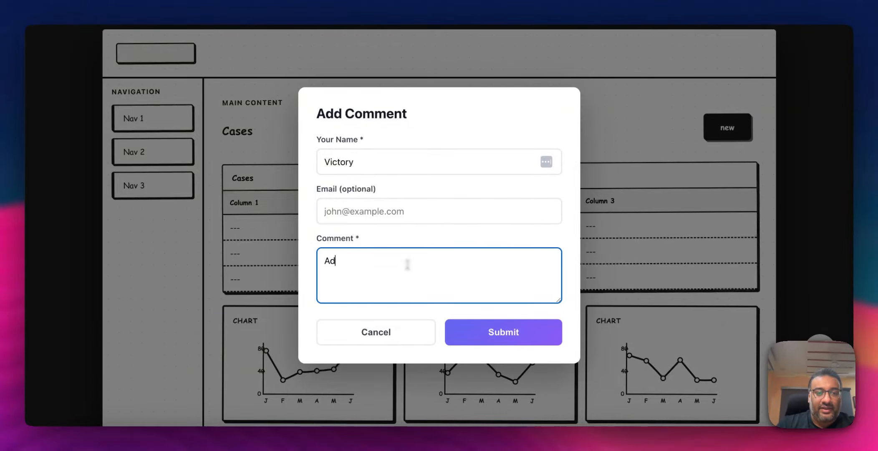
pyautogui.press('BackSpace')
pyautogui.press('BackSpace')
pyautogui.write('Let;')
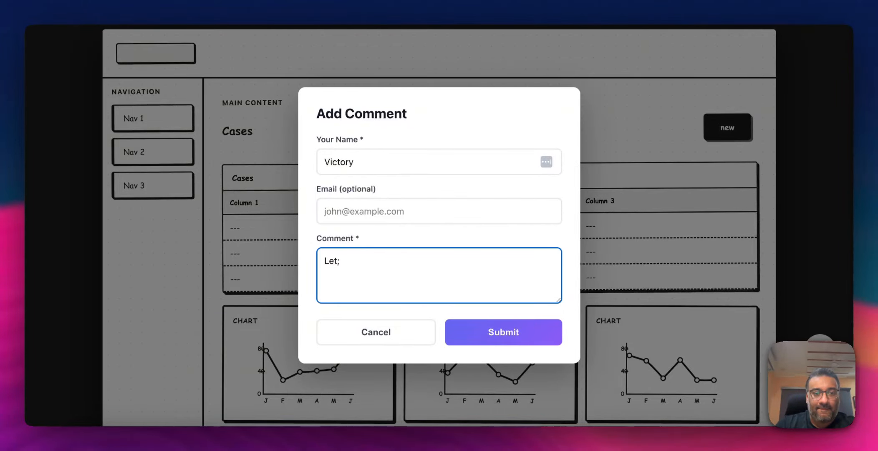
pyautogui.press('BackSpace')
pyautogui.write("'s add more ")
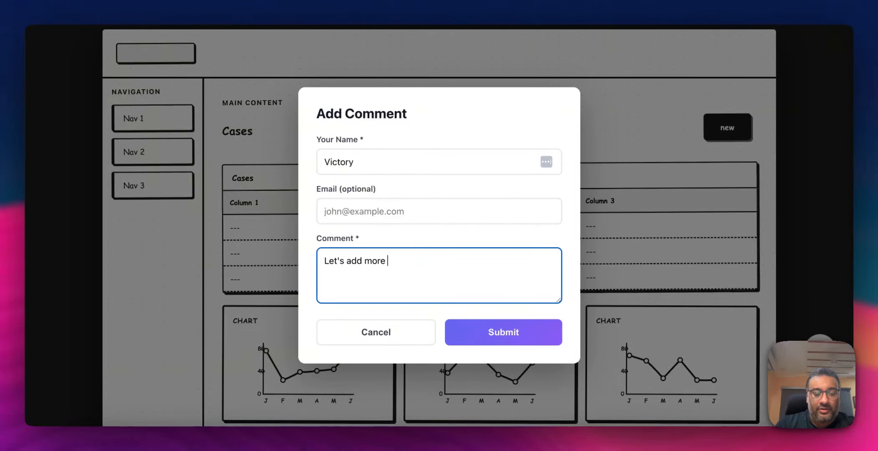
pyautogui.write('data here')
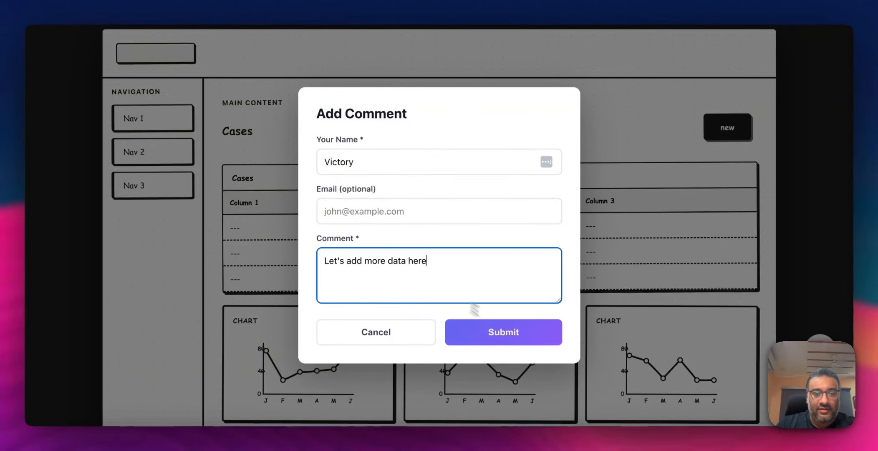
pyautogui.click(508, 334)
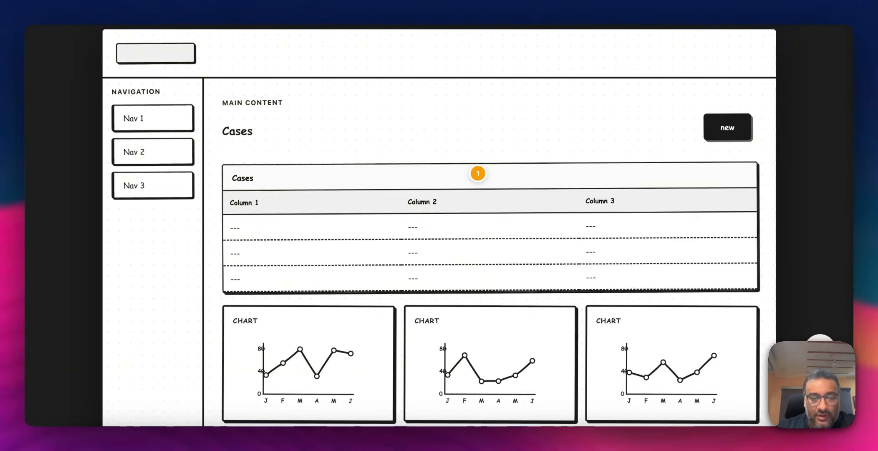
# - Open the comment's feedback panel to review it, then close the panel
pyautogui.moveTo(484, 182)
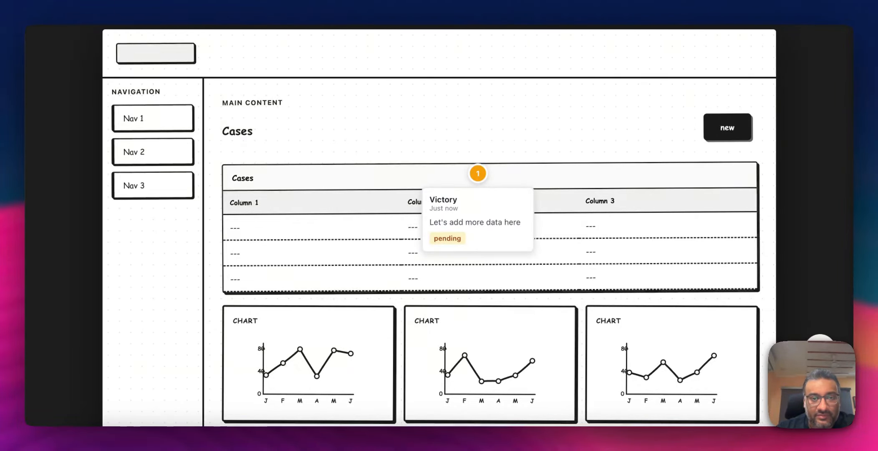
pyautogui.click(482, 179)
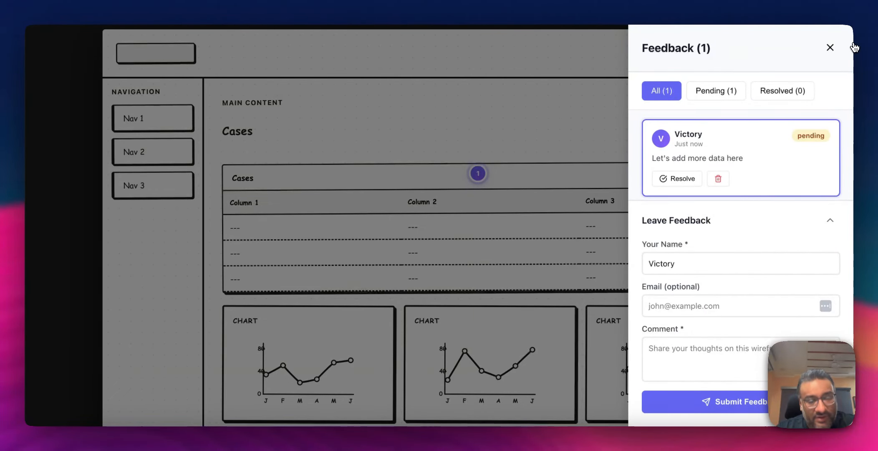
pyautogui.click(831, 48)
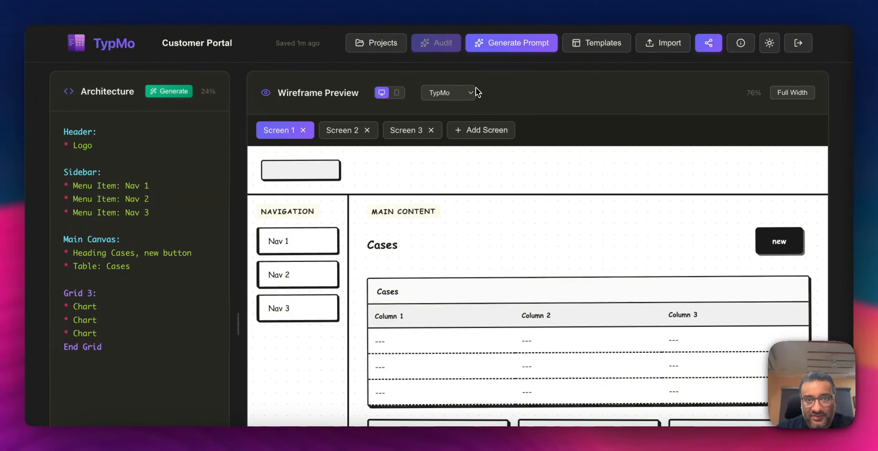
# - Preview the wireframe in the Minimal, Wireframe and Blueprint styles, then switch back to TypMo
pyautogui.click(450, 93)
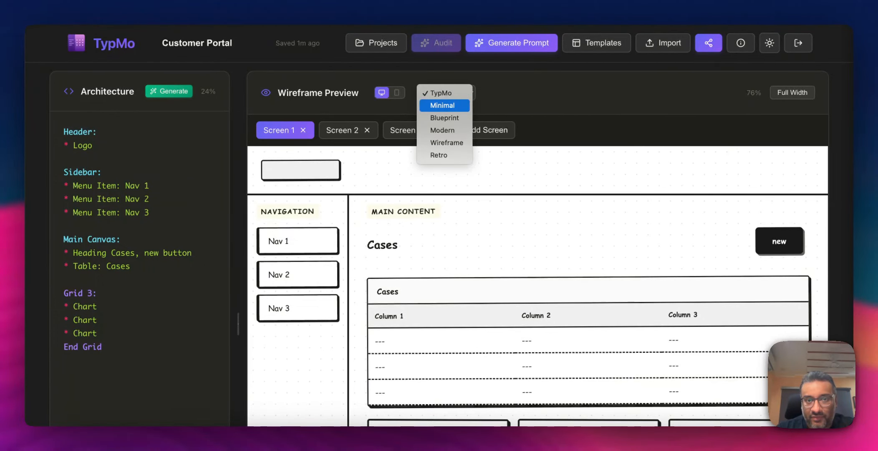
pyautogui.click(452, 106)
pyautogui.scroll(-3, 437, 225)
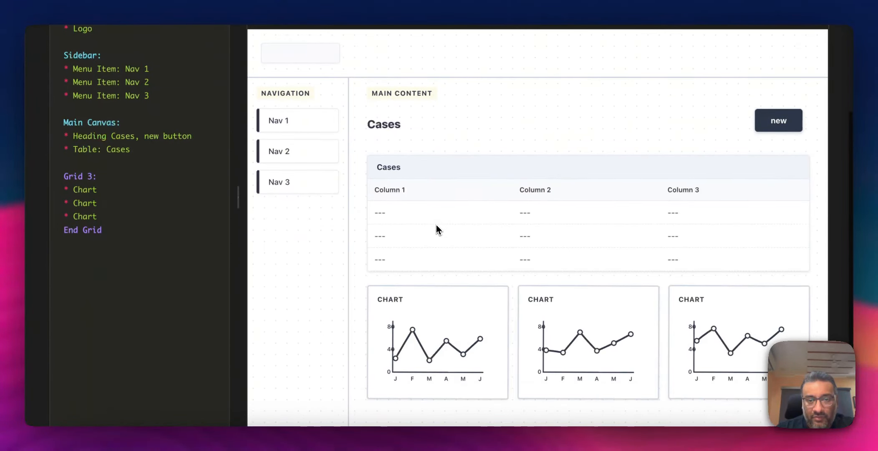
pyautogui.scroll(2, 436, 224)
pyautogui.click(453, 74)
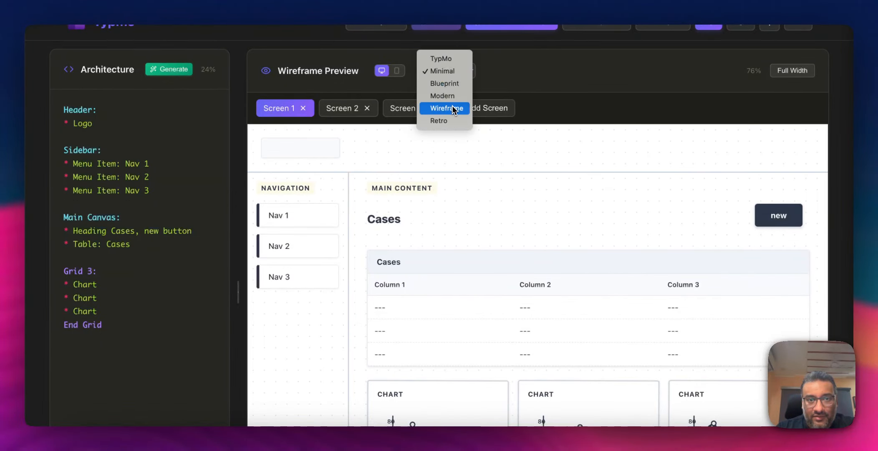
pyautogui.click(455, 107)
pyautogui.click(459, 75)
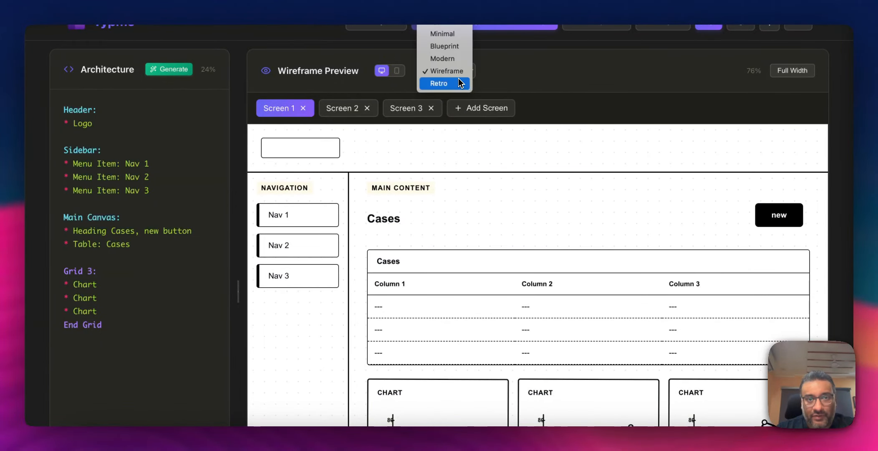
pyautogui.click(455, 47)
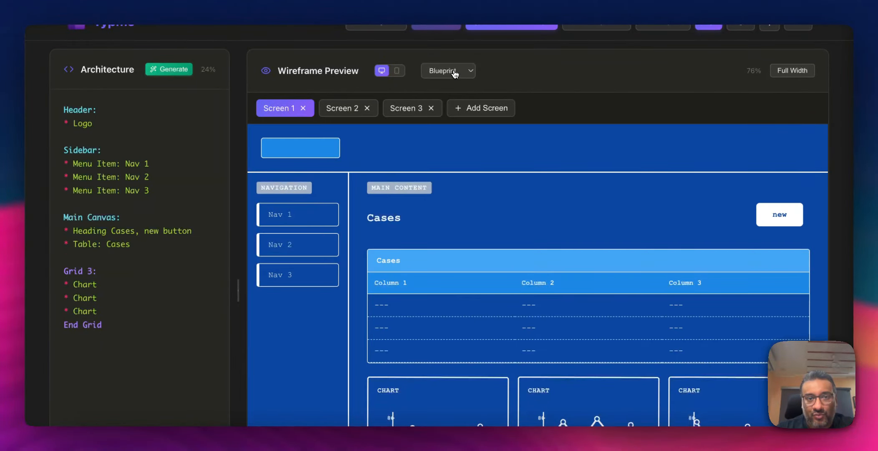
pyautogui.click(451, 72)
pyautogui.click(450, 52)
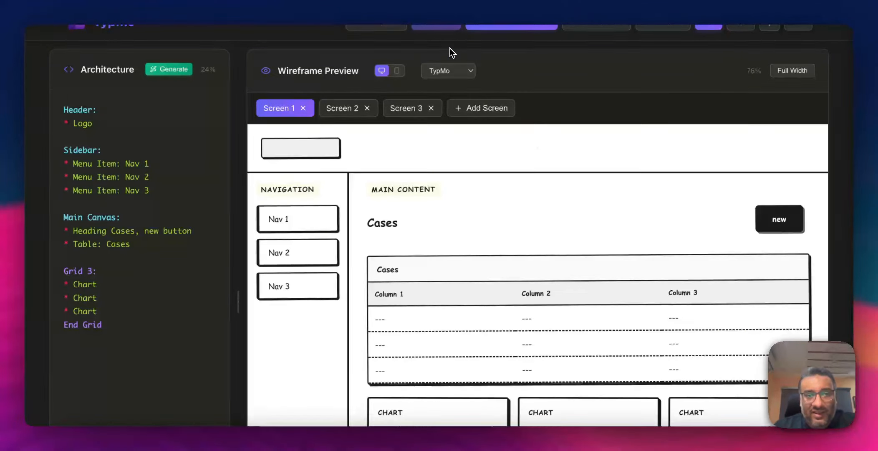
# - Preview the wireframe in mobile view, then return to desktop view
pyautogui.click(396, 70)
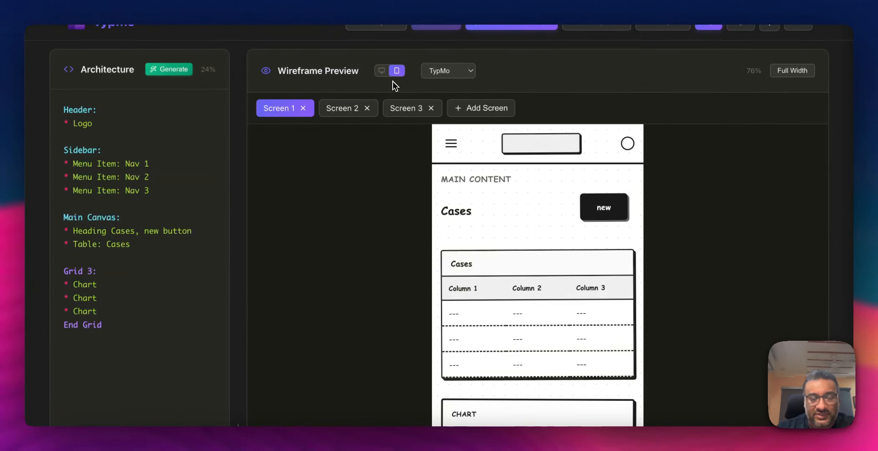
pyautogui.scroll(-3, 429, 247)
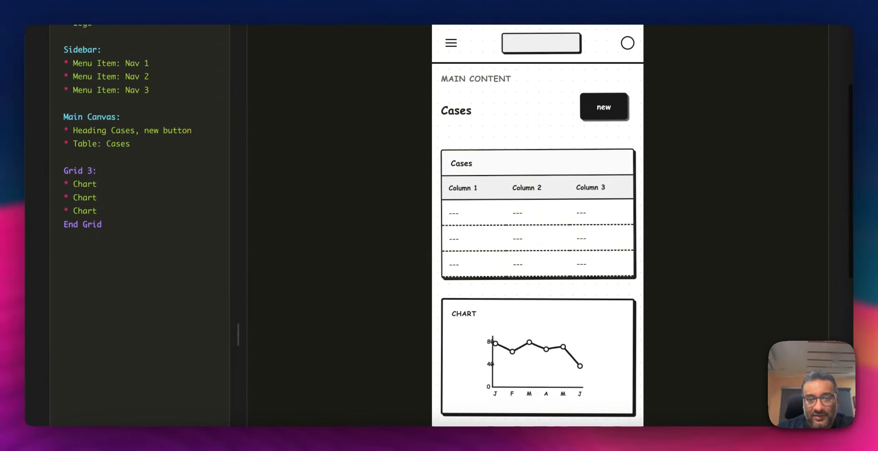
pyautogui.scroll(-2, 428, 250)
pyautogui.scroll(5, 429, 250)
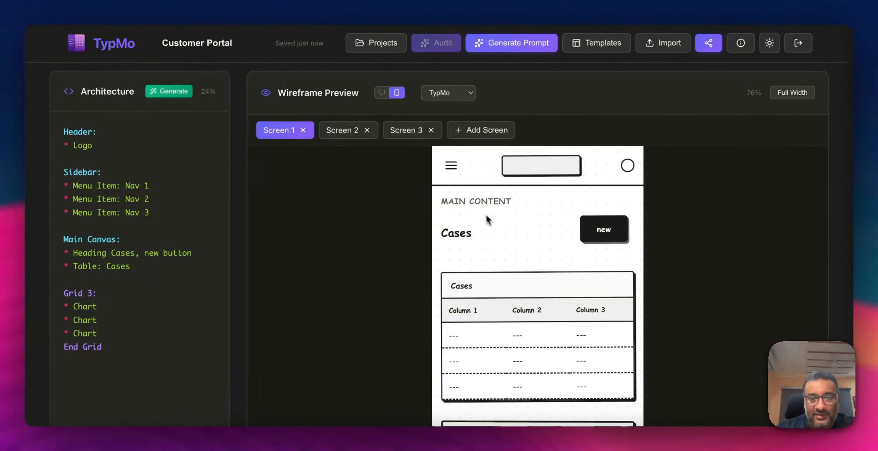
pyautogui.click(382, 94)
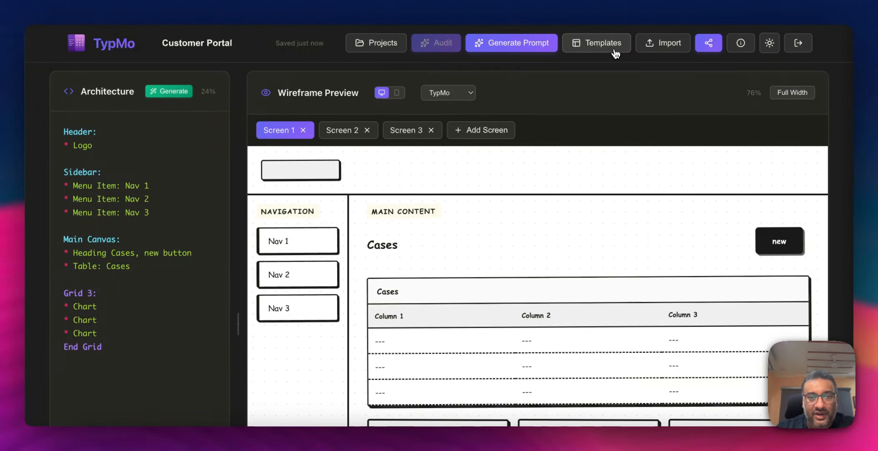
# - Browse the list of available wireframe templates, then close it
pyautogui.click(600, 47)
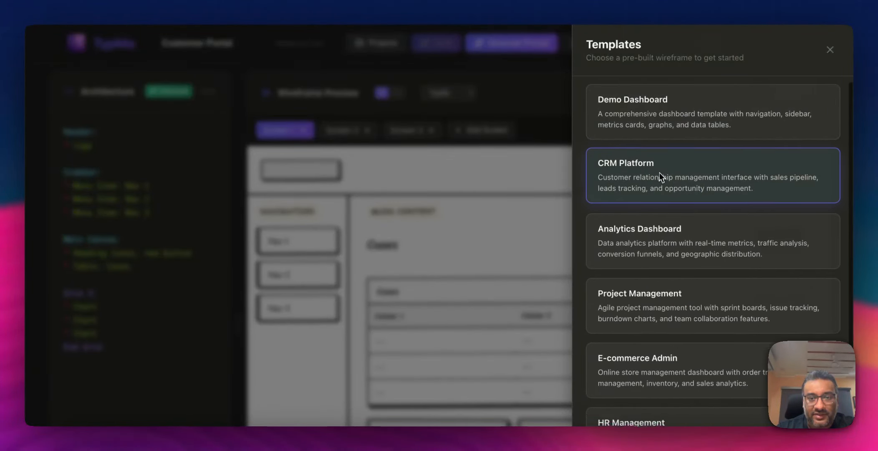
pyautogui.scroll(-2, 660, 176)
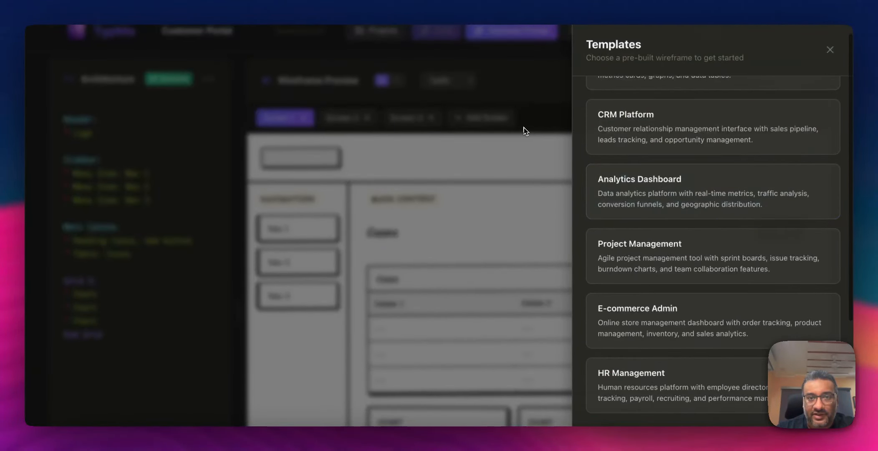
pyautogui.click(524, 131)
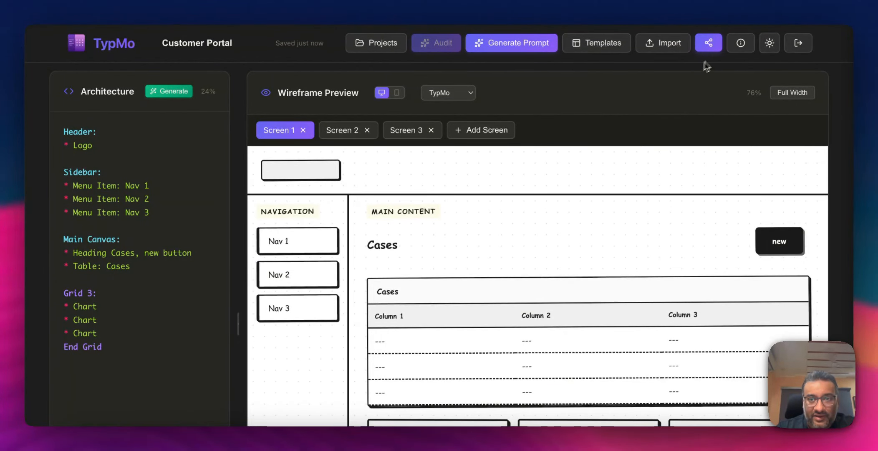
pyautogui.click(770, 43)
pyautogui.click(770, 42)
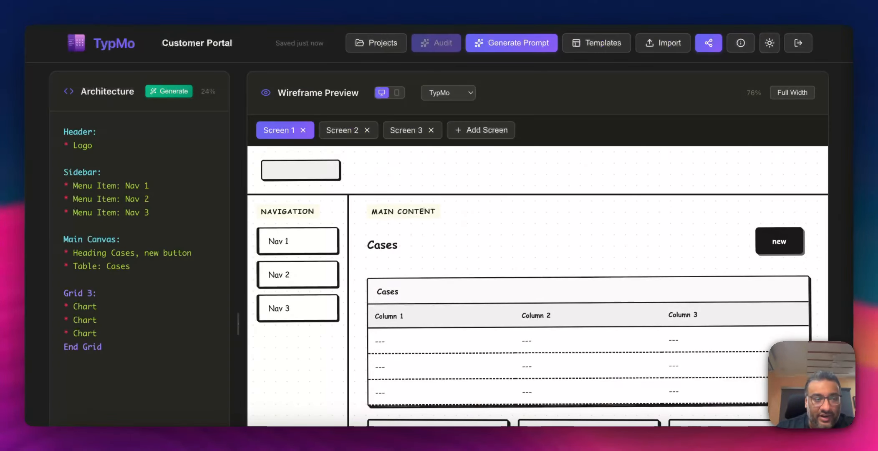